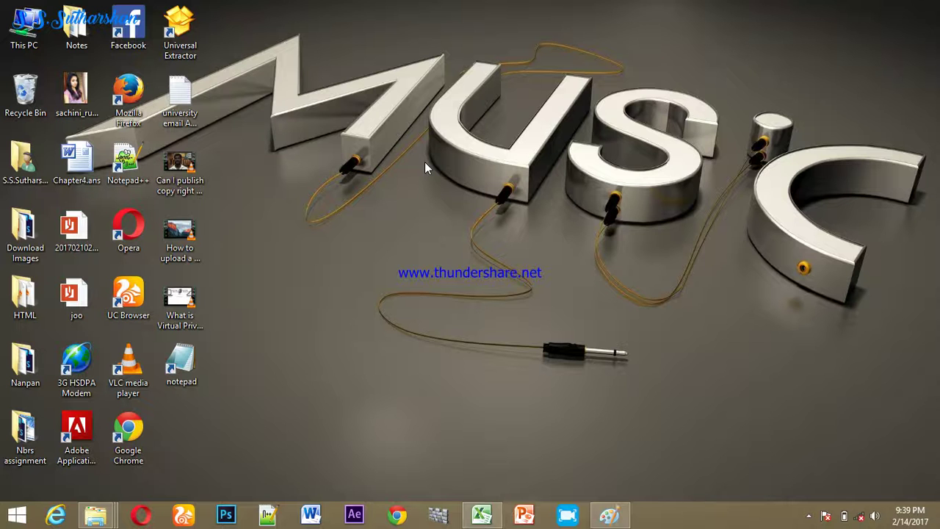
# - Switch to Paint, delete the existing list text and enlarge the empty text box to 1153 × 465 px
pyautogui.click(609, 514)
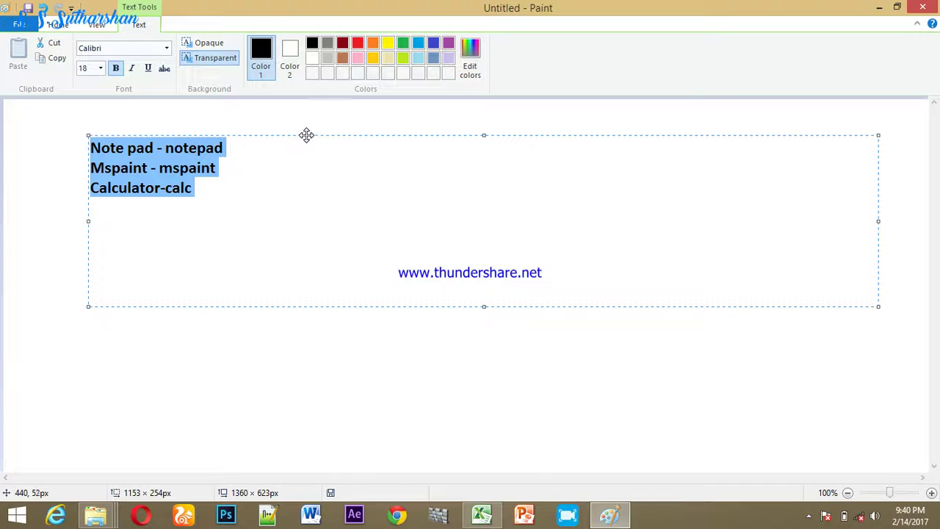
pyautogui.press('Delete')
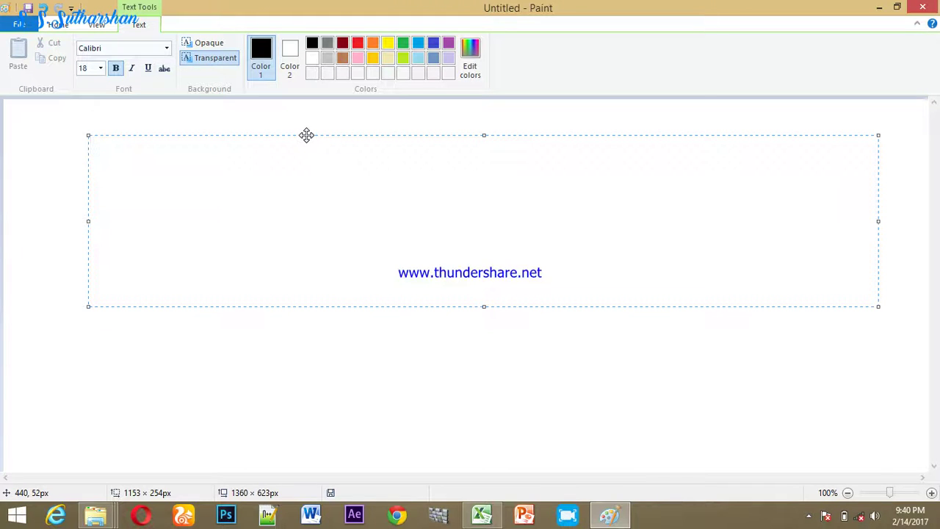
pyautogui.hotkey('ctrl', 'a')
pyautogui.moveTo(484, 306); pyautogui.dragTo(484, 451)
pyautogui.click(139, 150)
# - Enter "Computer version" and "Processor" as the first two lines of the text box
pyautogui.write('Computer')
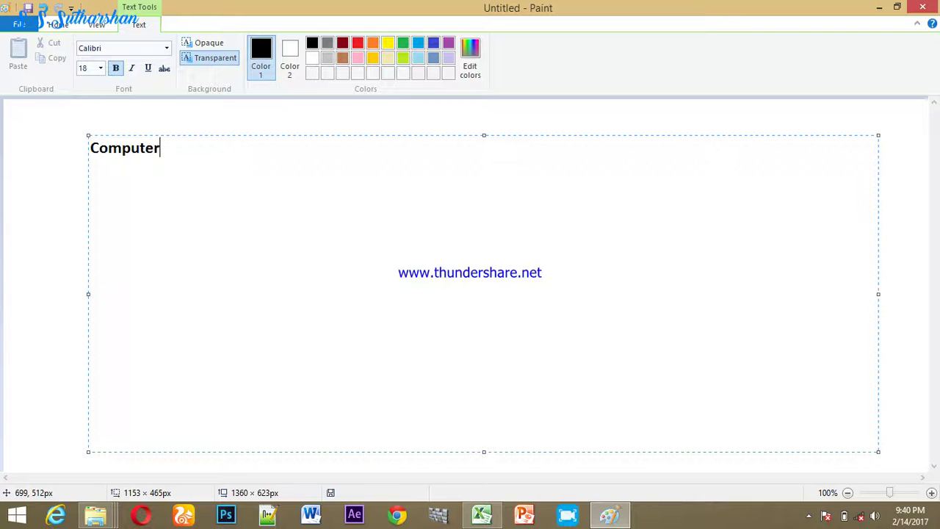
pyautogui.write(' version')
pyautogui.press('Return')
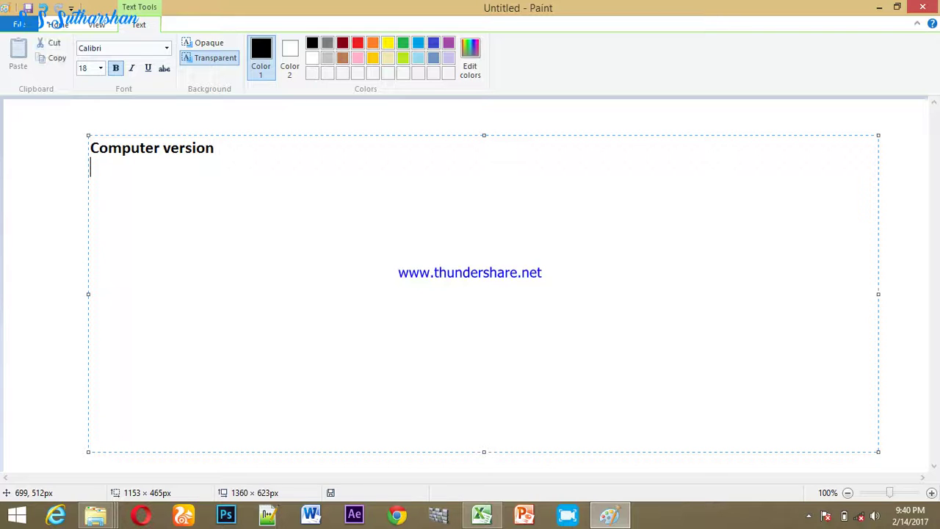
pyautogui.write('Processorr')
pyautogui.press('BackSpace')
pyautogui.press('Return')
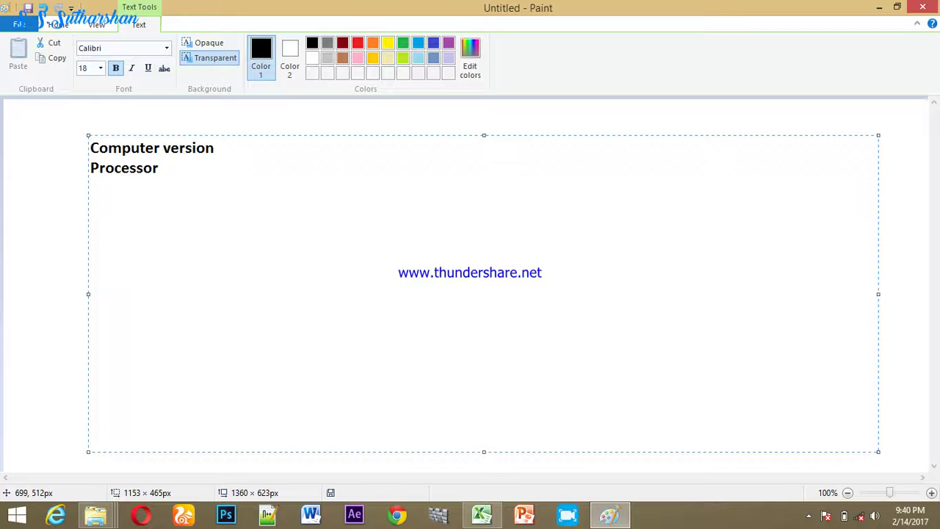
# - Add "RAM(Install Memory)" as the third line of the list
pyautogui.write('RAM')
pyautogui.write('(')
pyautogui.write('(')
pyautogui.press('BackSpace')
pyautogui.write('Install ')
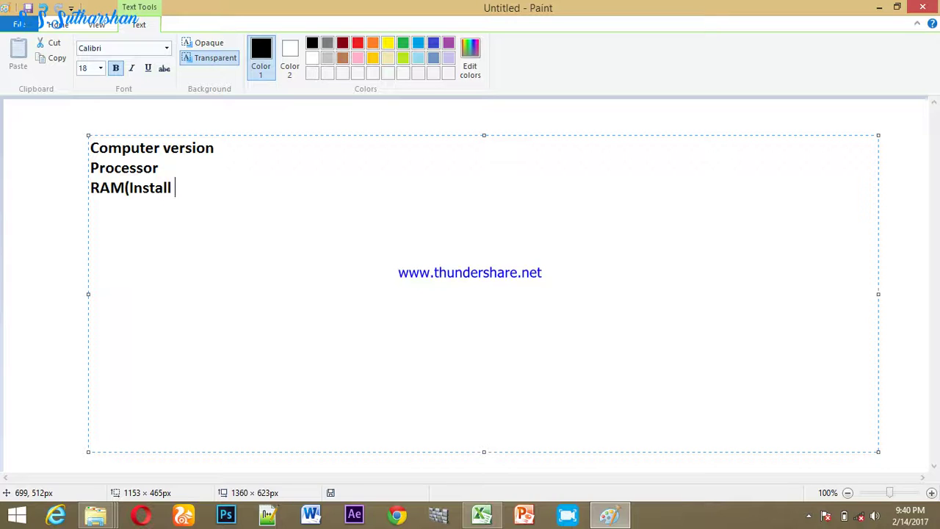
pyautogui.write('Memory')
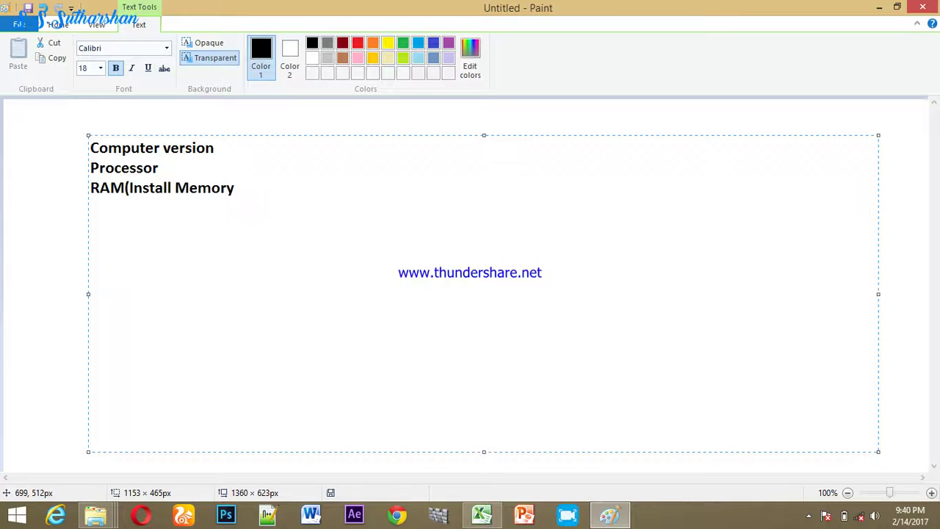
pyautogui.write(')')
# - Add the lines "System type" and "No of Partiton" below the RAM line
pyautogui.write('System ')
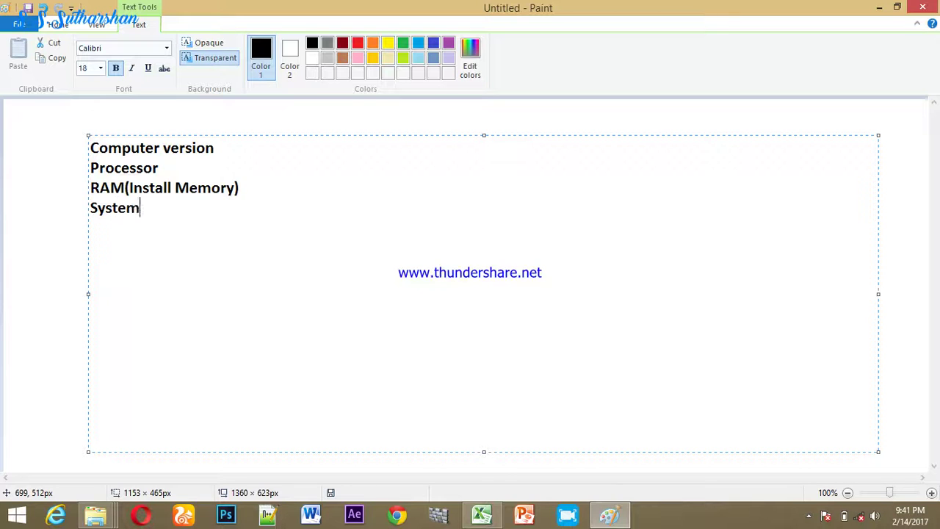
pyautogui.write('type')
pyautogui.write('No')
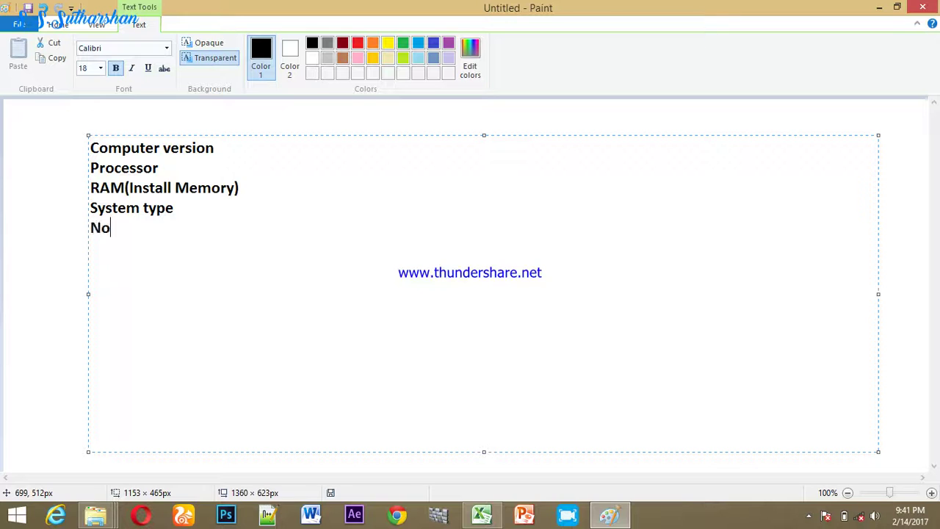
pyautogui.write(' of Partiton')
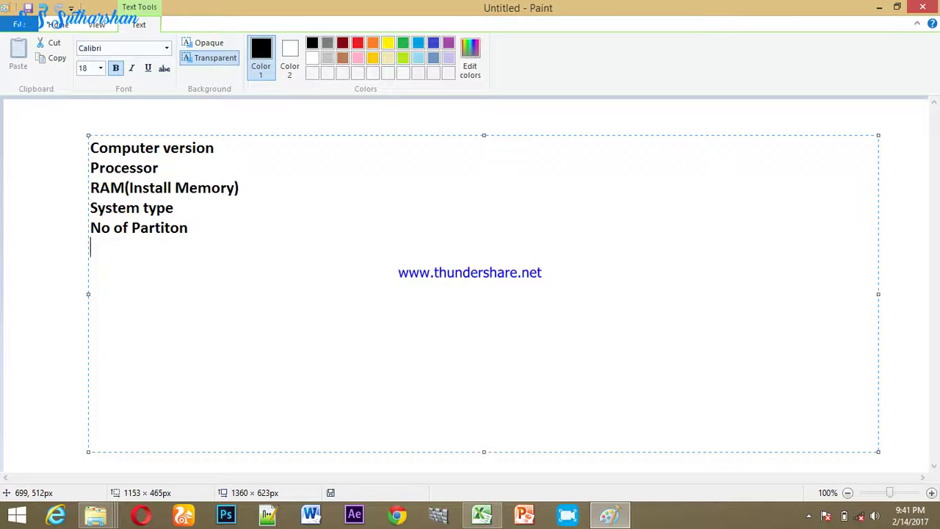
pyautogui.press('Return')
# - Add "Maximum support Resolution" as the last line and shrink the text box to 1153 × 204 px
pyautogui.write('Maximu')
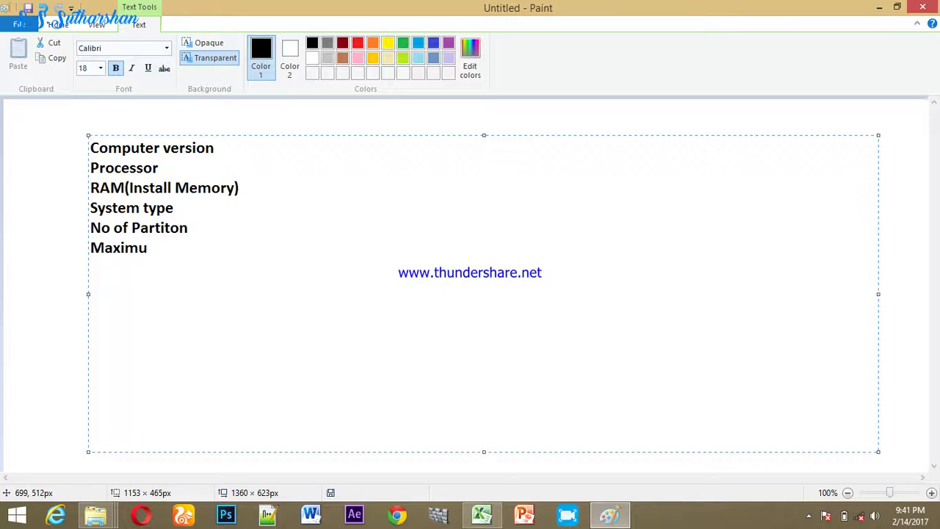
pyautogui.write('m support ')
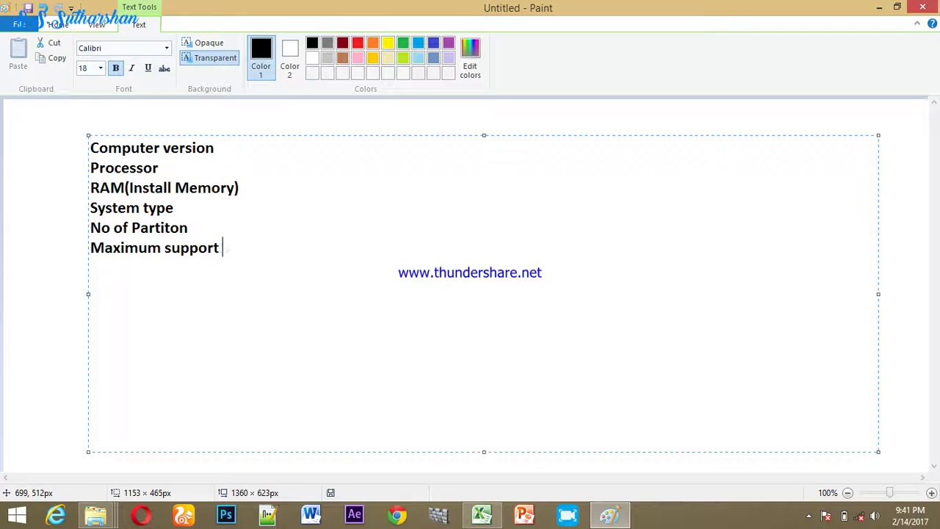
pyautogui.write('Resolut')
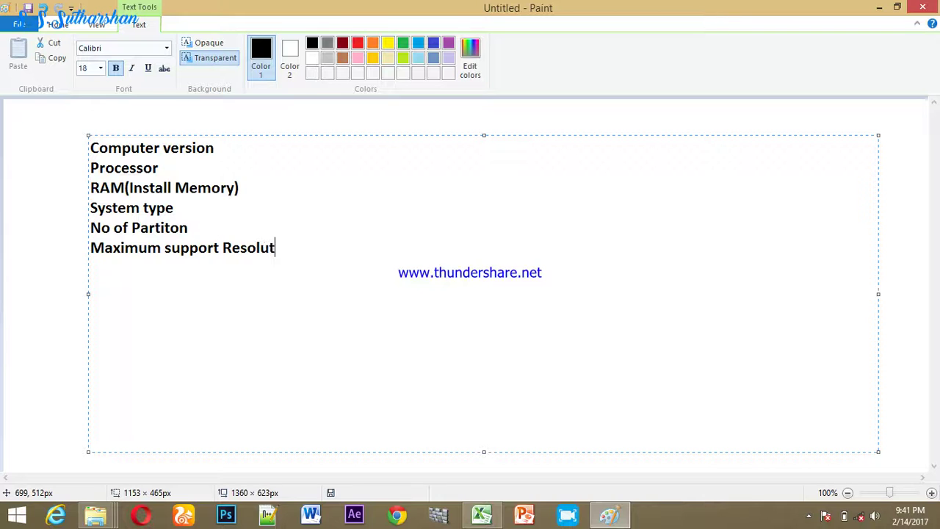
pyautogui.write('ion')
pyautogui.moveTo(484, 450); pyautogui.dragTo(447, 273)
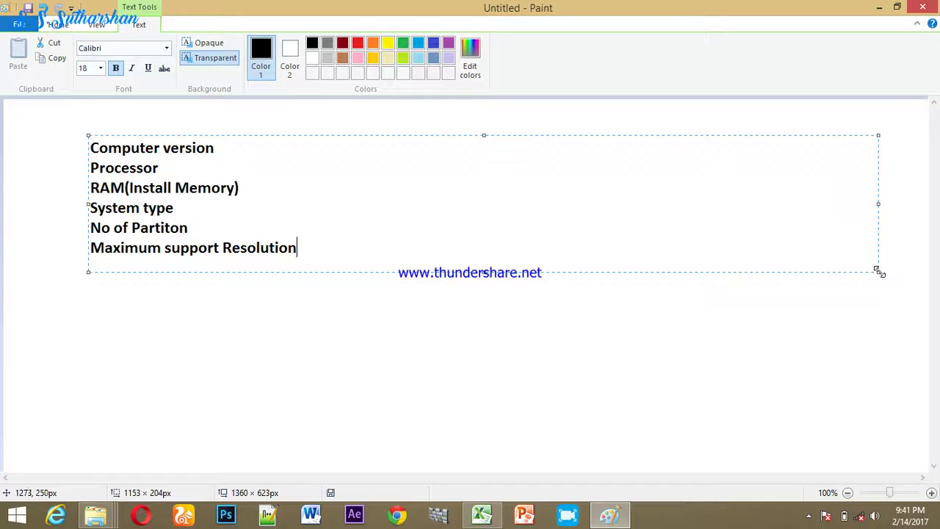
pyautogui.click(225, 147)
# - Return to the desktop and open the system properties of This PC
pyautogui.click(879, 9)
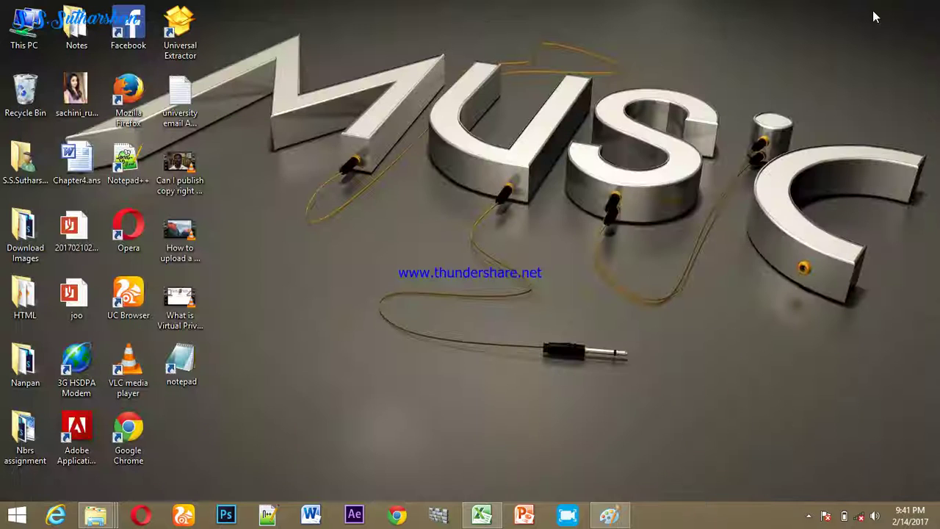
pyautogui.rightClick(183, 358)
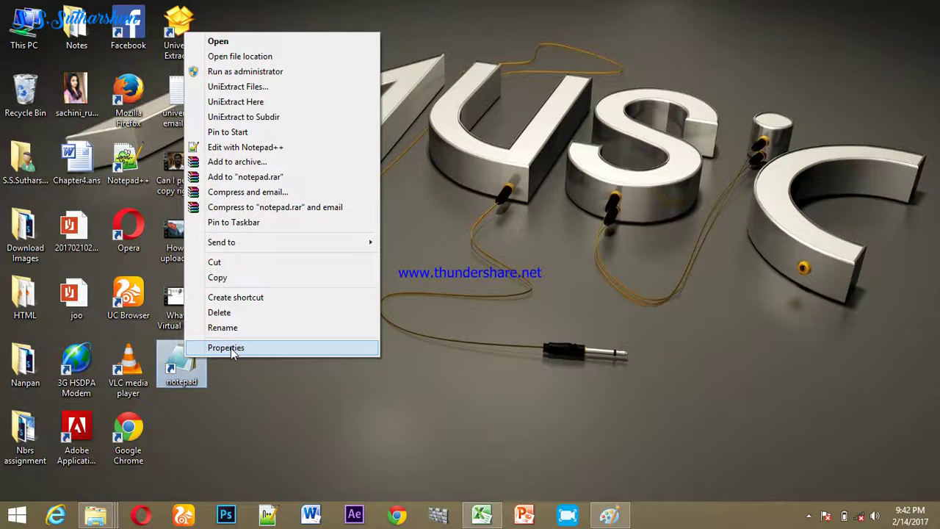
pyautogui.click(451, 255)
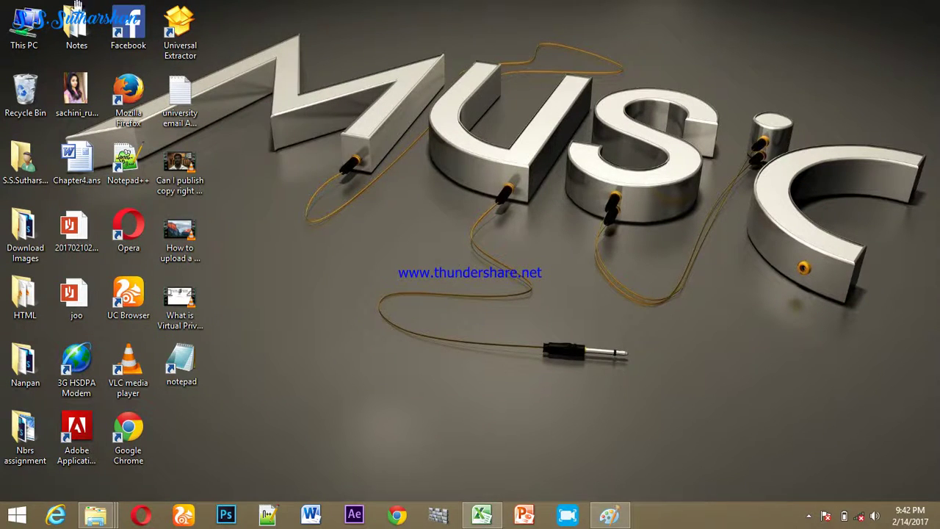
pyautogui.rightClick(22, 27)
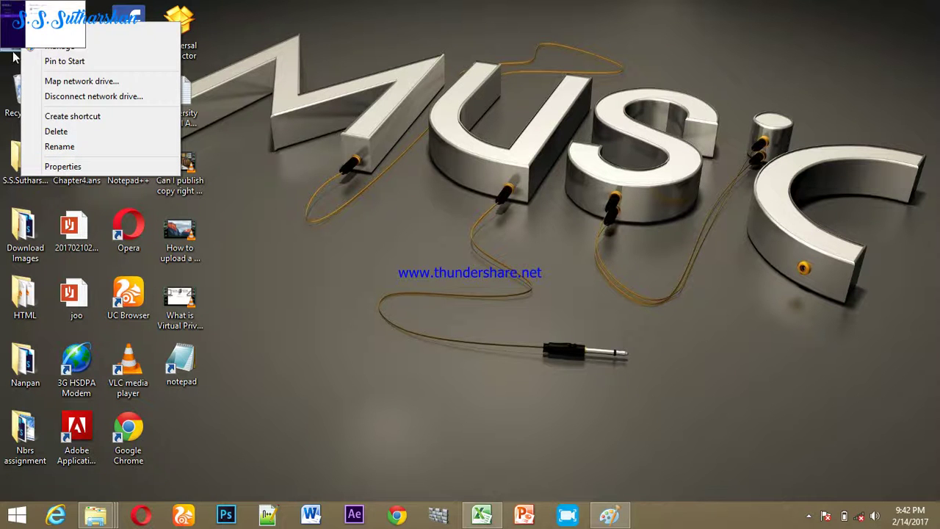
pyautogui.click(59, 166)
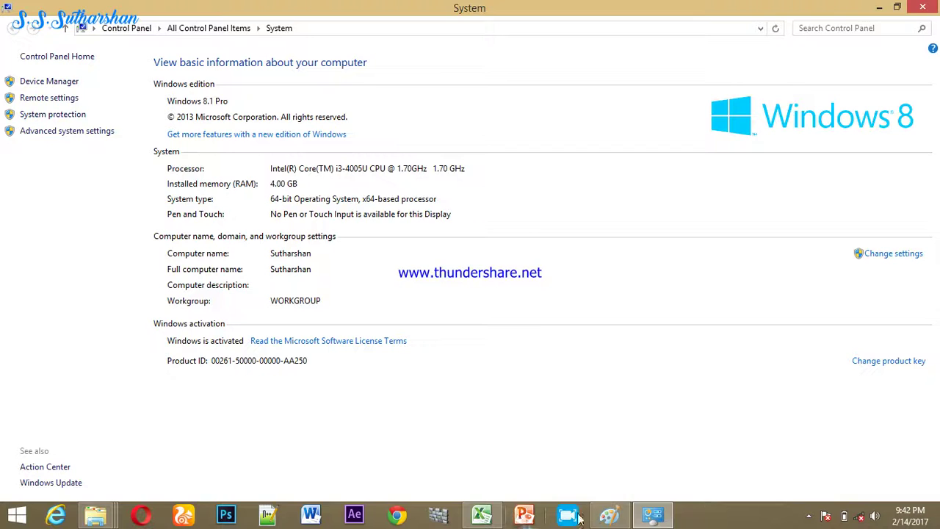
# - Switch back to Paint and complete the "Computer version" line with "- windows 8.1"
pyautogui.click(609, 516)
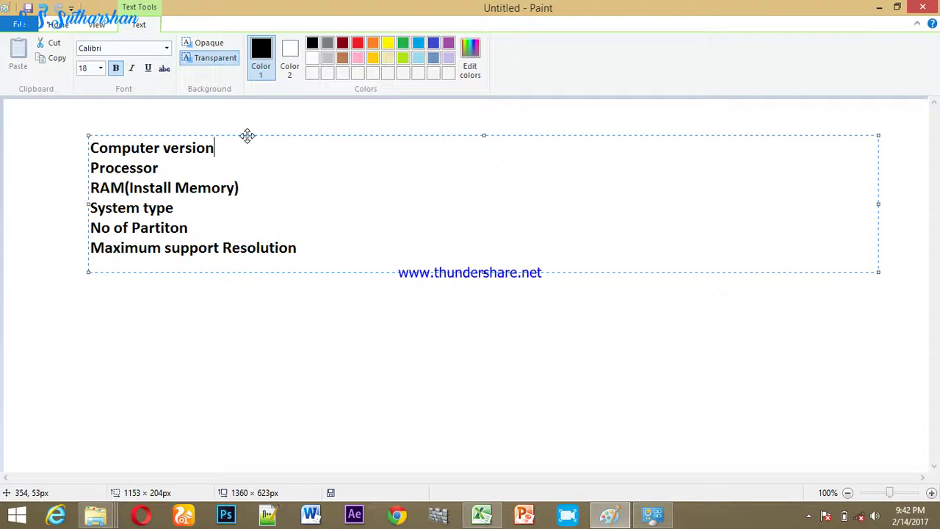
pyautogui.write('- wind')
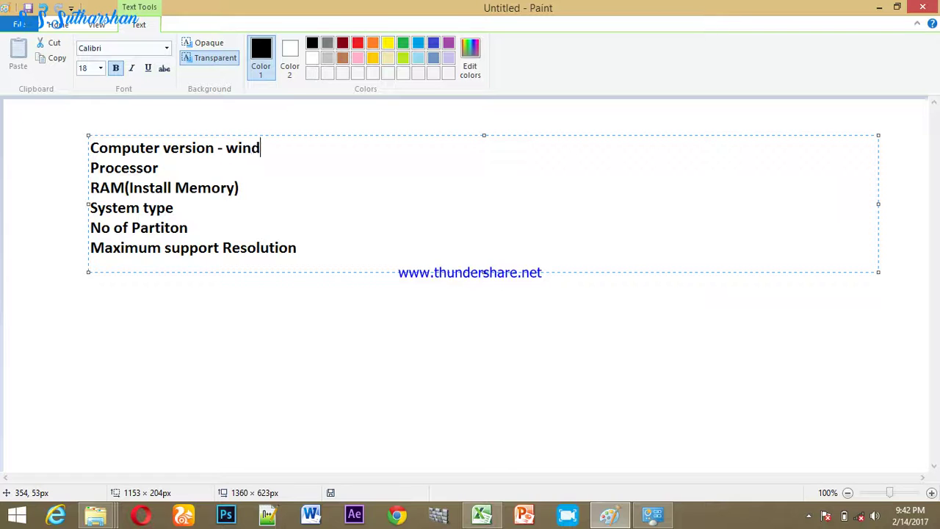
pyautogui.write('ows 8.1')
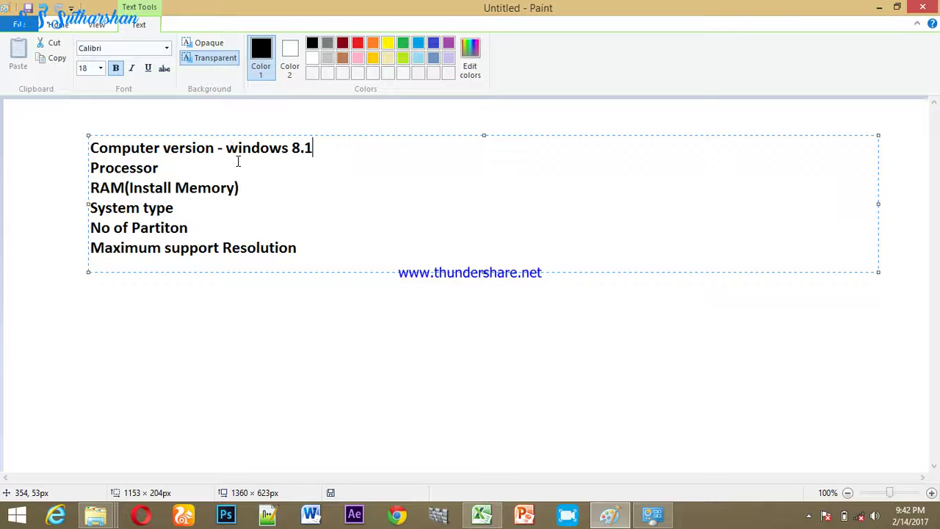
# - Look up the processor in the System window and complete the "Processor" line in Paint with "- intel core GHZ 1.70"
pyautogui.click(653, 514)
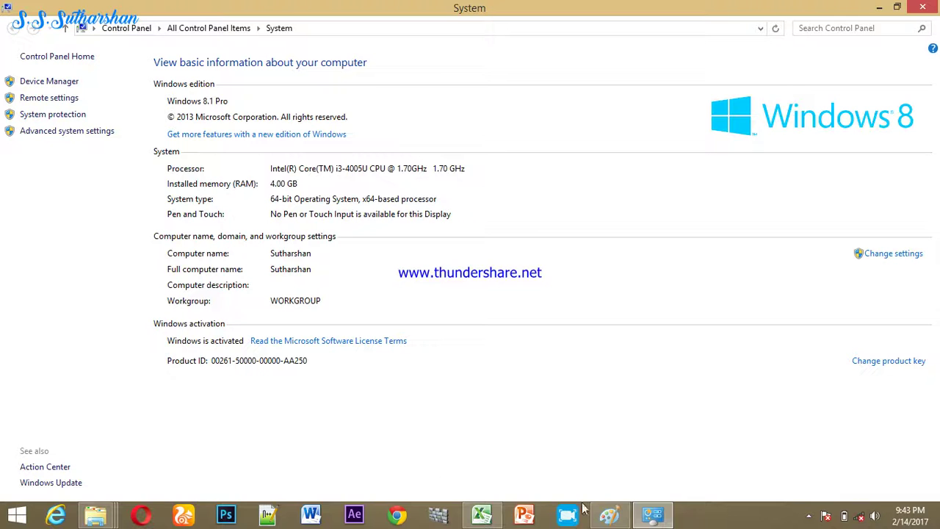
pyautogui.click(610, 514)
pyautogui.click(221, 177)
pyautogui.write('- intel')
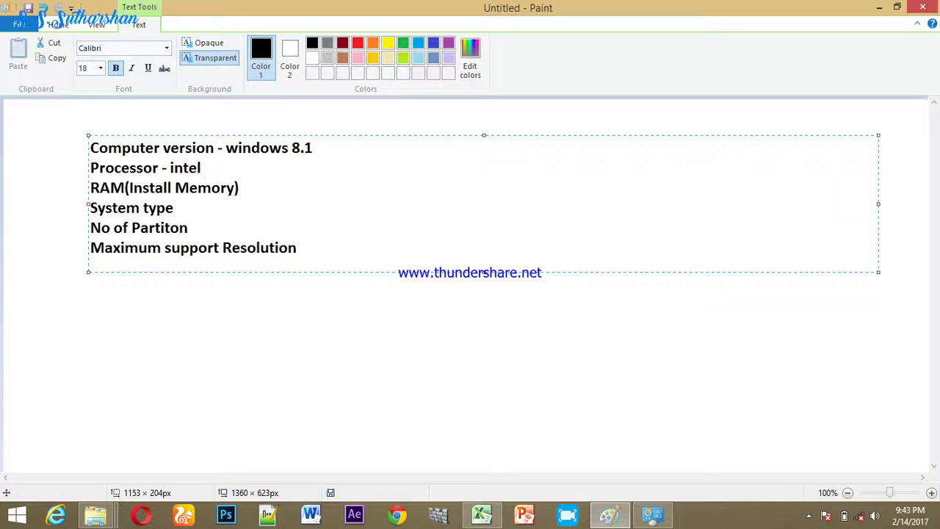
pyautogui.write('core')
pyautogui.write(' Gh')
pyautogui.write('H')
pyautogui.write('Z')
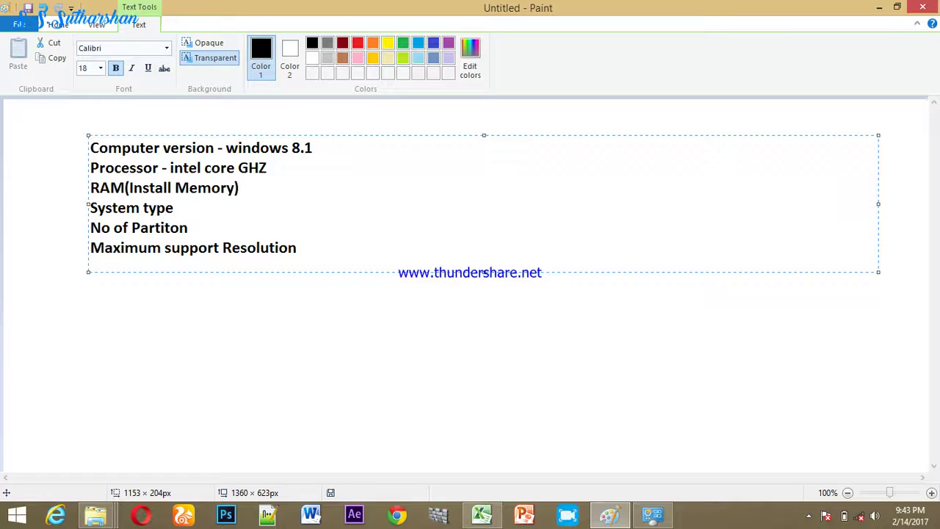
pyautogui.write(' 1.70')
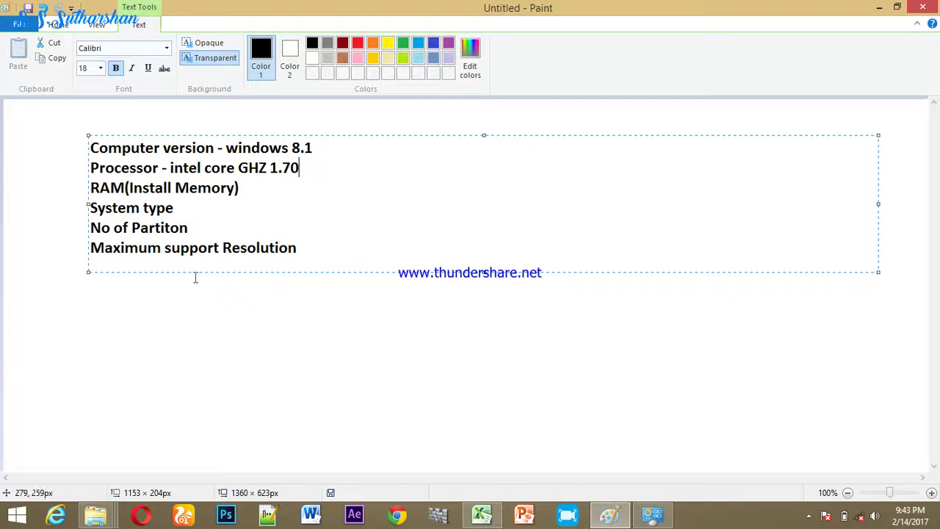
# - Check the processor details in the System window against the "Processor" line in Paint
pyautogui.click(652, 517)
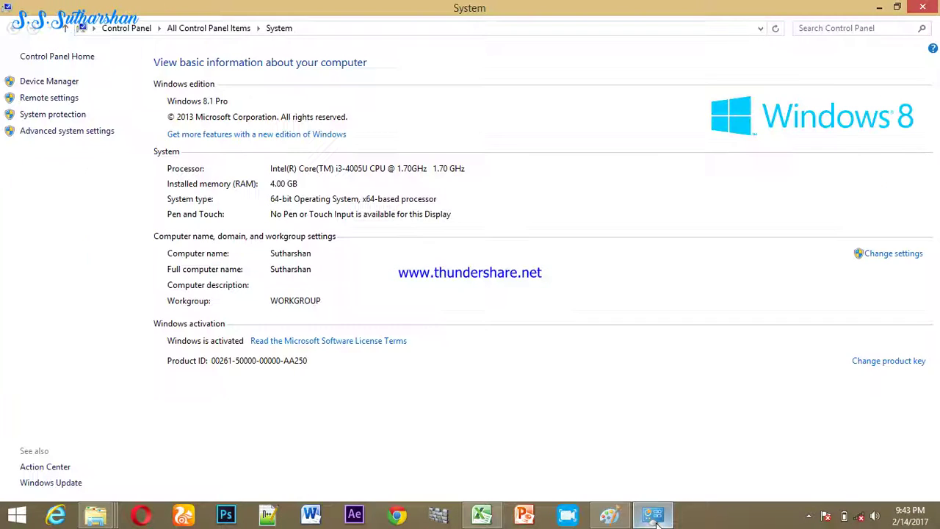
pyautogui.click(652, 516)
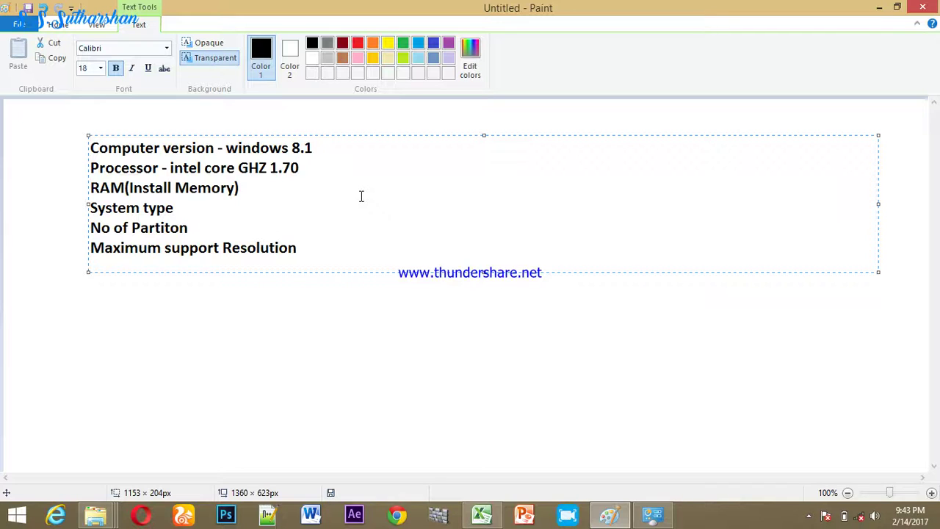
pyautogui.moveTo(168, 167); pyautogui.dragTo(310, 169)
# - Look up the installed memory in the System window and complete the RAM line in Paint with "- 4GB"
pyautogui.click(240, 188)
pyautogui.write('-')
pyautogui.click(665, 518)
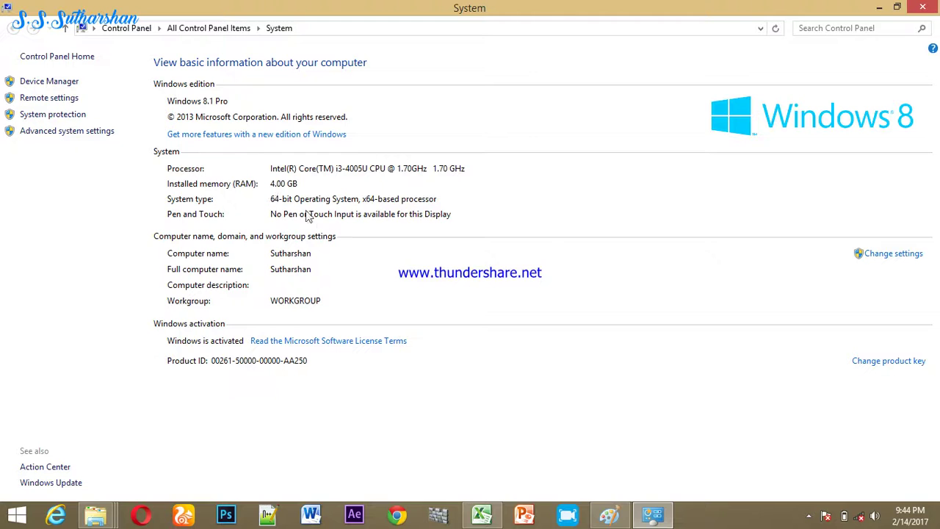
pyautogui.click(609, 514)
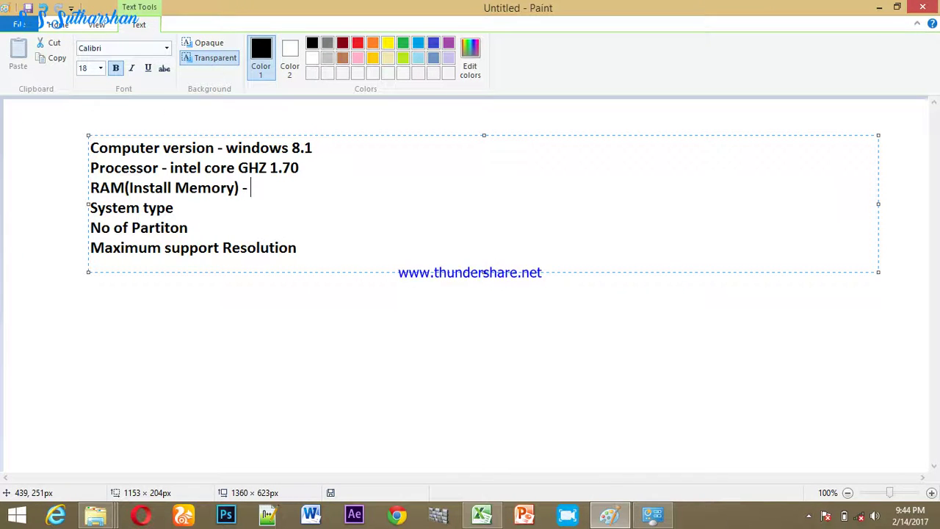
pyautogui.write('4GB')
# - Check the system type in the System window and complete the "System type" line in Paint with "64 bit"
pyautogui.click(654, 518)
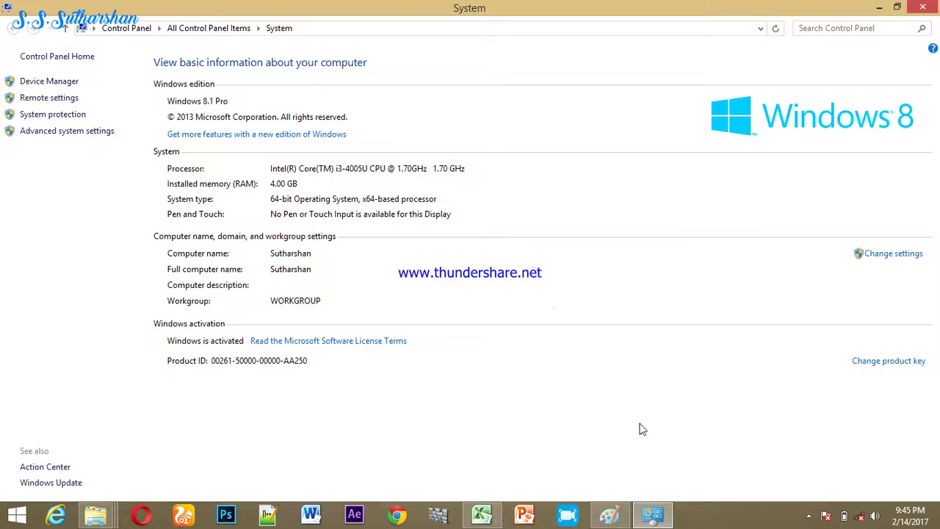
pyautogui.click(608, 514)
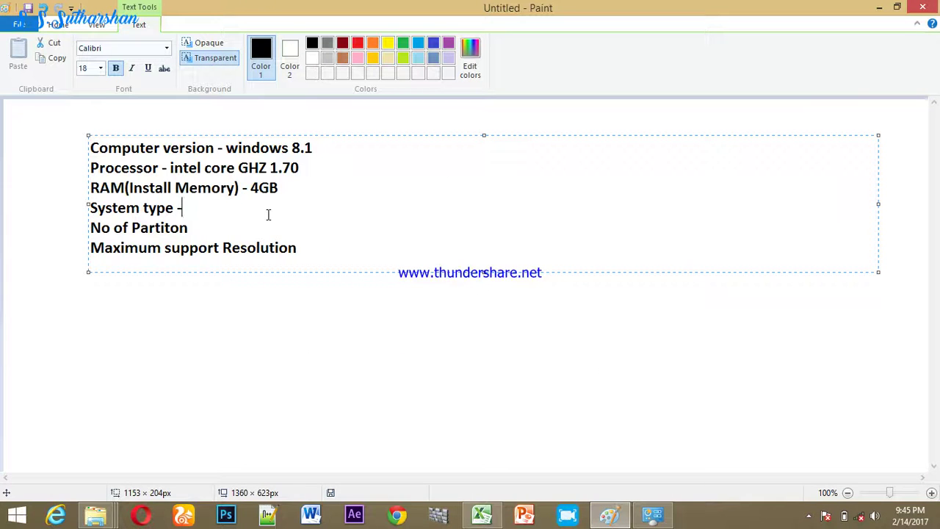
pyautogui.write('64 bit')
# - Add a dash after "No of Partiton" in the Paint text and open This PC in the Videos File Explorer window
pyautogui.click(193, 228)
pyautogui.write('-')
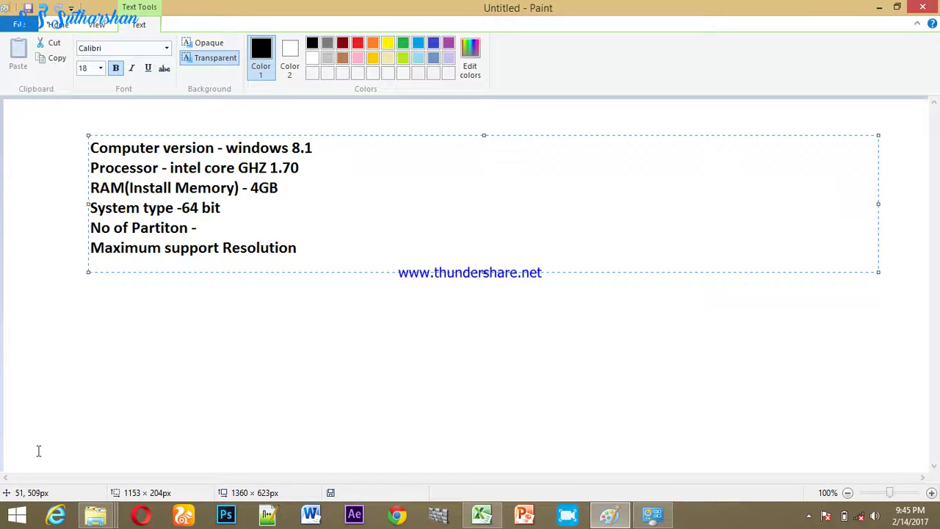
pyautogui.click(101, 523)
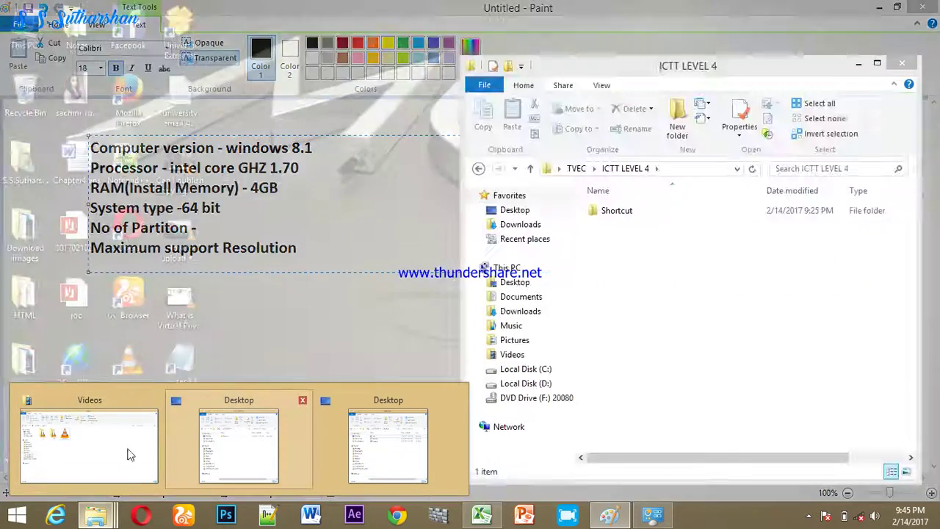
pyautogui.click(125, 449)
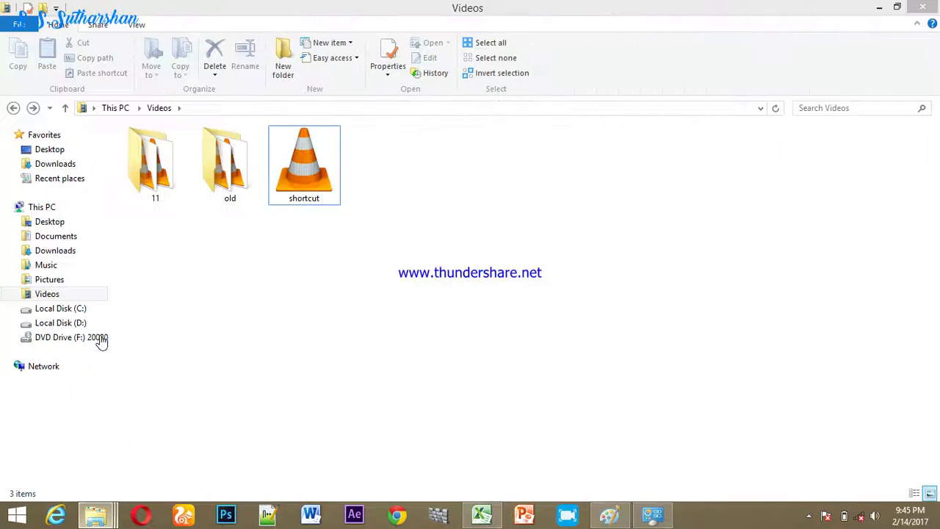
pyautogui.click(45, 207)
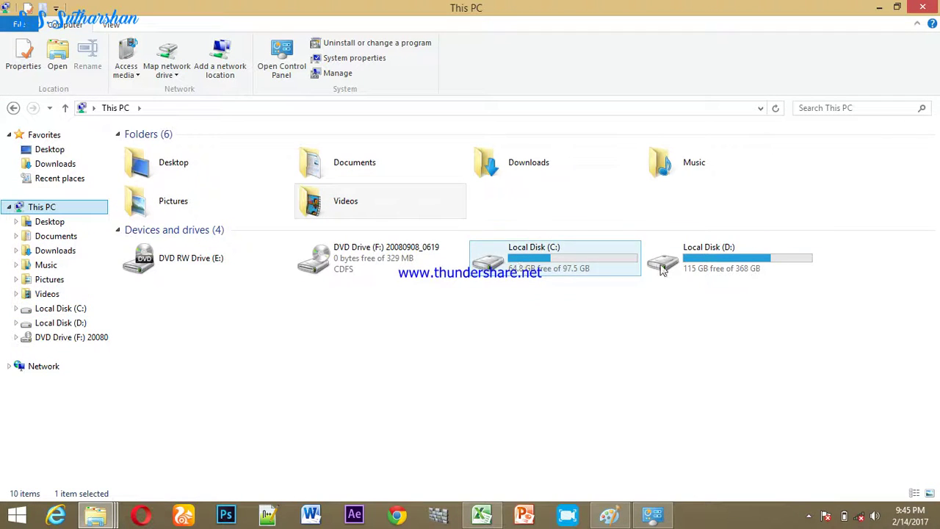
# - Examine the hard-disk partitions, Local Disk (C:) and Local Disk (D:), in This PC and return to Paint
pyautogui.moveTo(858, 300); pyautogui.dragTo(478, 350)
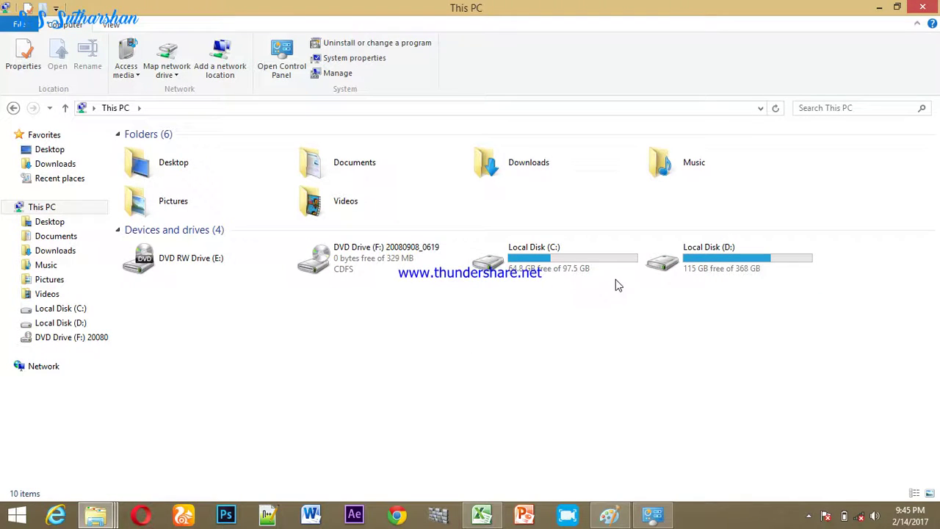
pyautogui.moveTo(785, 291); pyautogui.dragTo(470, 239)
pyautogui.moveTo(747, 298); pyautogui.dragTo(529, 249)
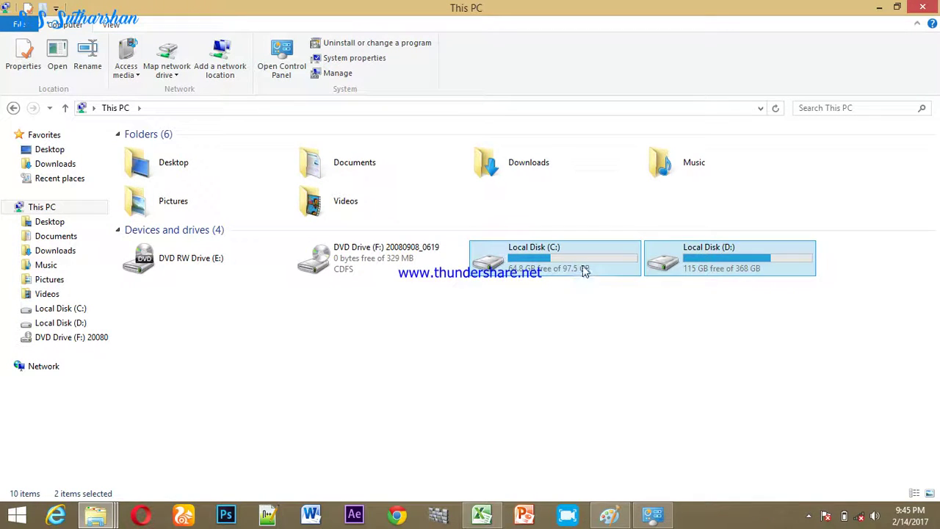
pyautogui.click(735, 269)
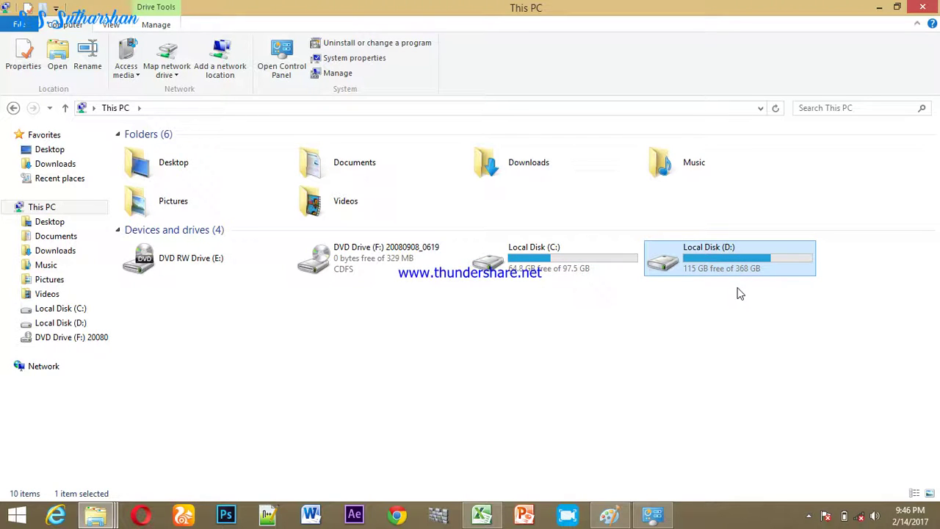
pyautogui.moveTo(790, 289); pyautogui.dragTo(481, 244)
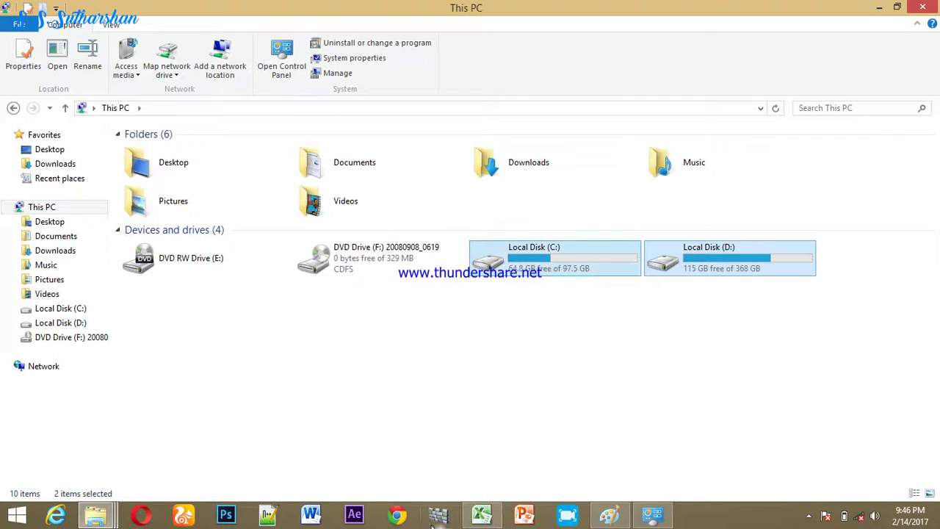
pyautogui.click(610, 514)
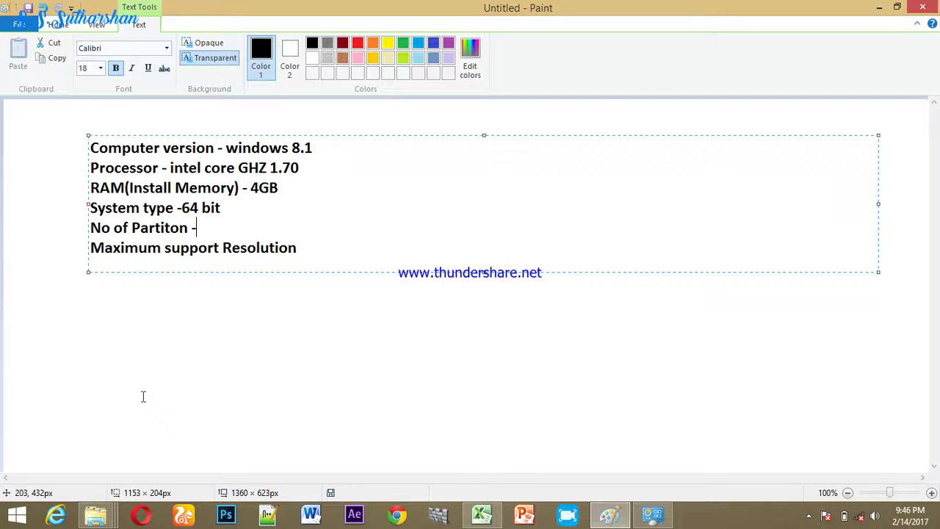
# - Show This PC maximized in the other Desktop File Explorer window and recheck the local disk partitions
pyautogui.click(95, 514)
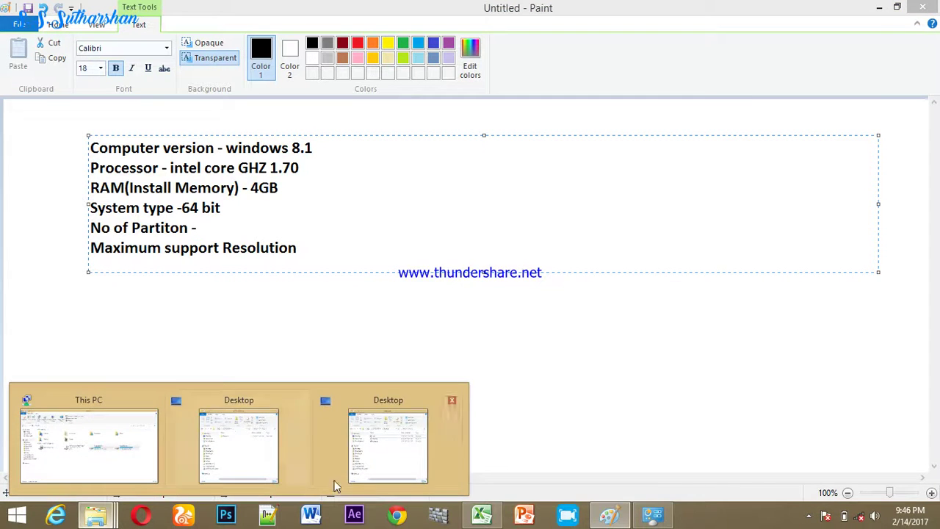
pyautogui.click(368, 477)
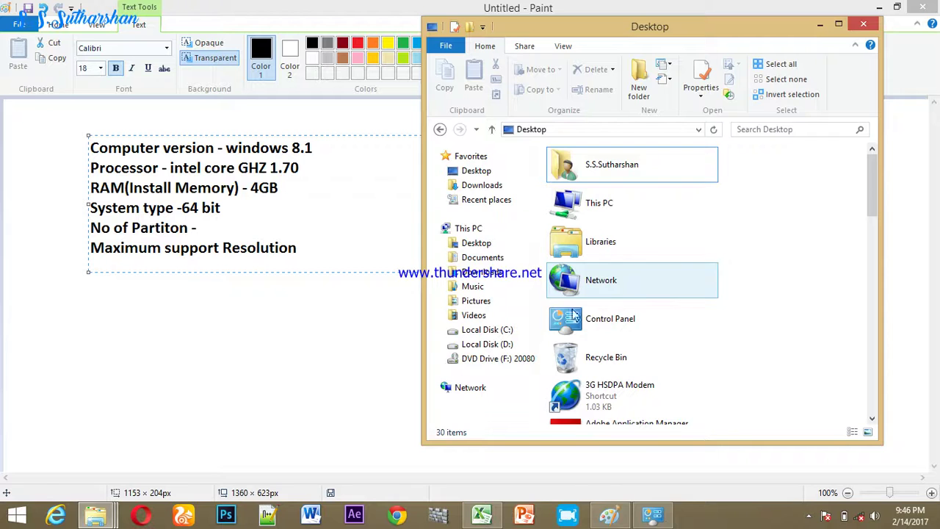
pyautogui.click(476, 229)
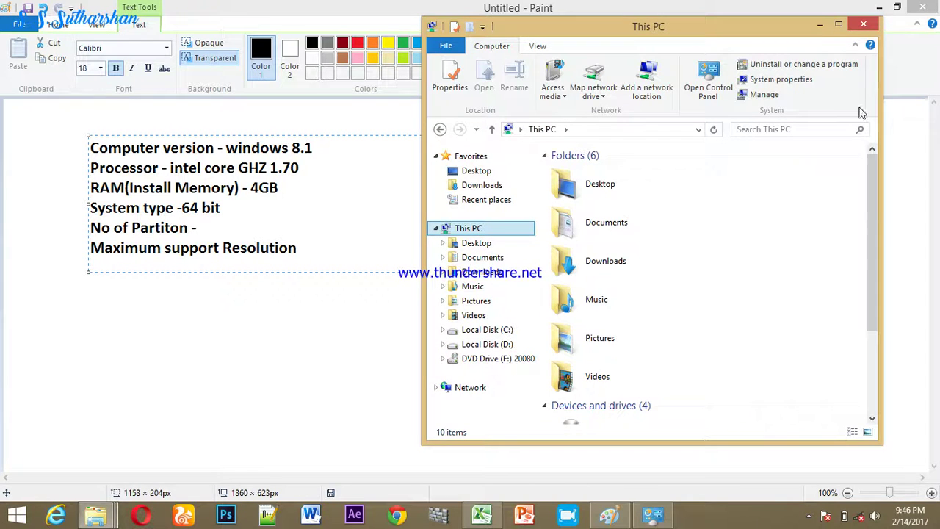
pyautogui.click(838, 25)
pyautogui.moveTo(818, 297); pyautogui.dragTo(502, 241)
# - Back in Paint, complete the partition line with "2" and add a new line "harddisk capacity-" below it
pyautogui.click(880, 8)
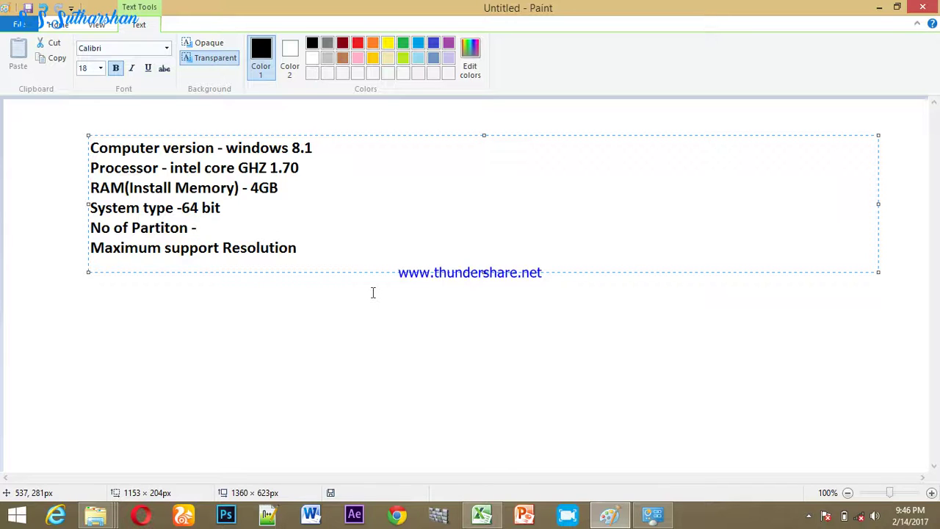
pyautogui.press('Return')
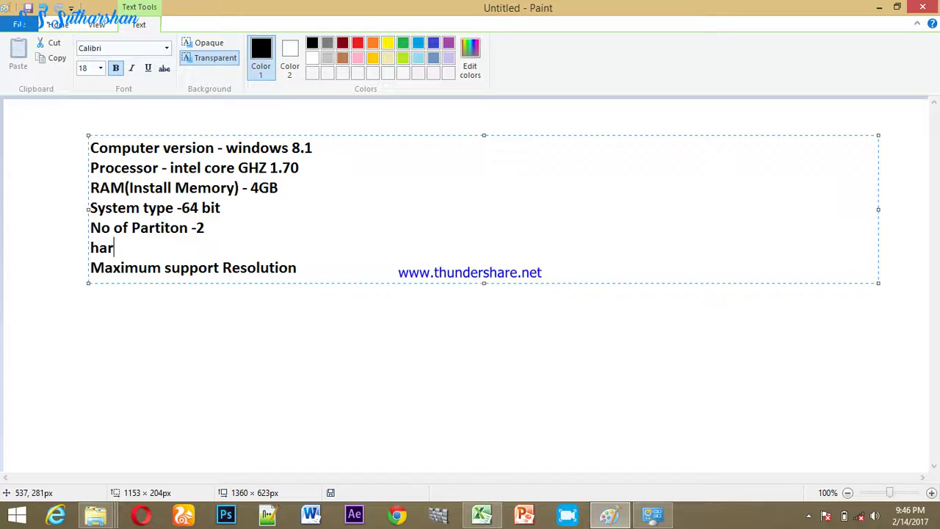
pyautogui.write('harddisk capacity-')
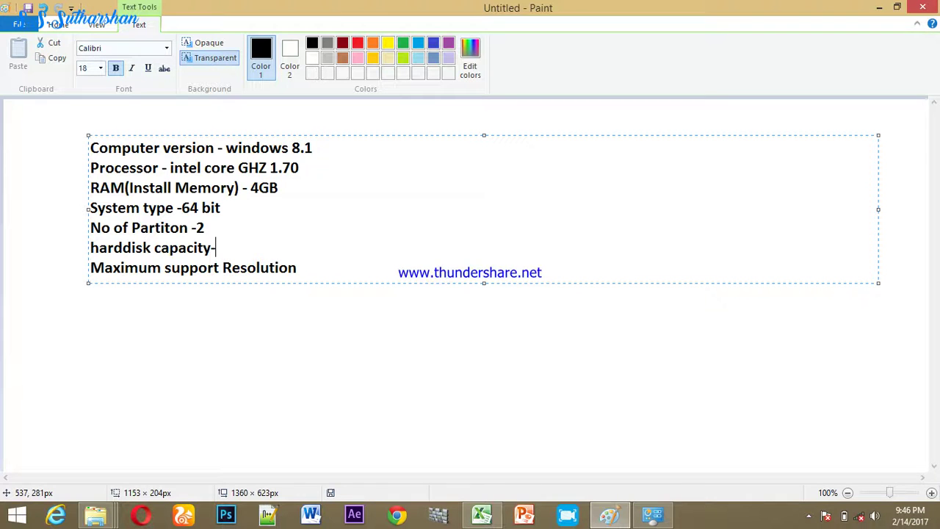
# - Check the total sizes of Local Disk (D:) and Local Disk (C:) in This PC
pyautogui.click(95, 514)
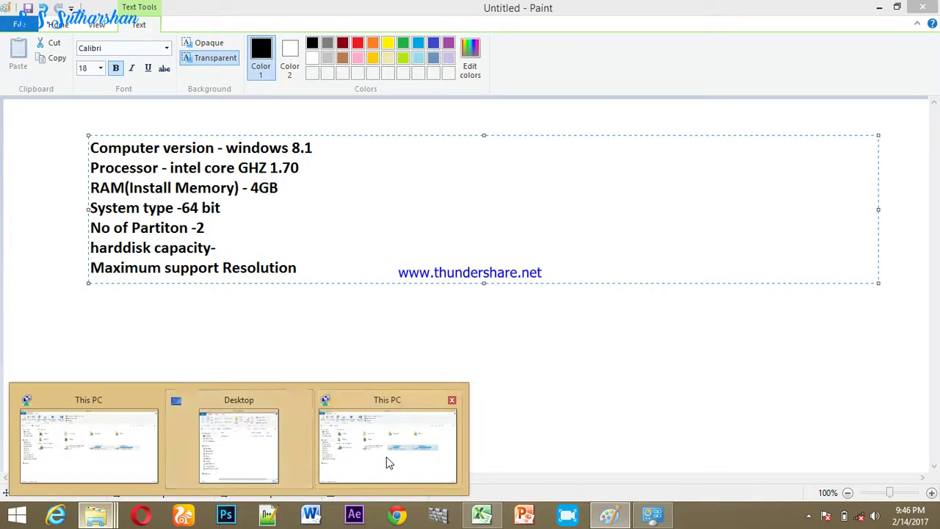
pyautogui.click(373, 464)
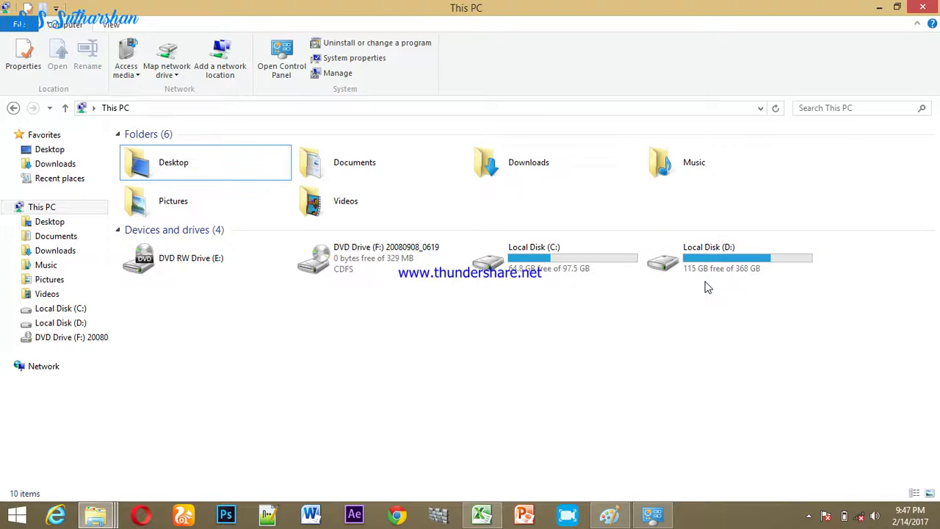
pyautogui.click(749, 276)
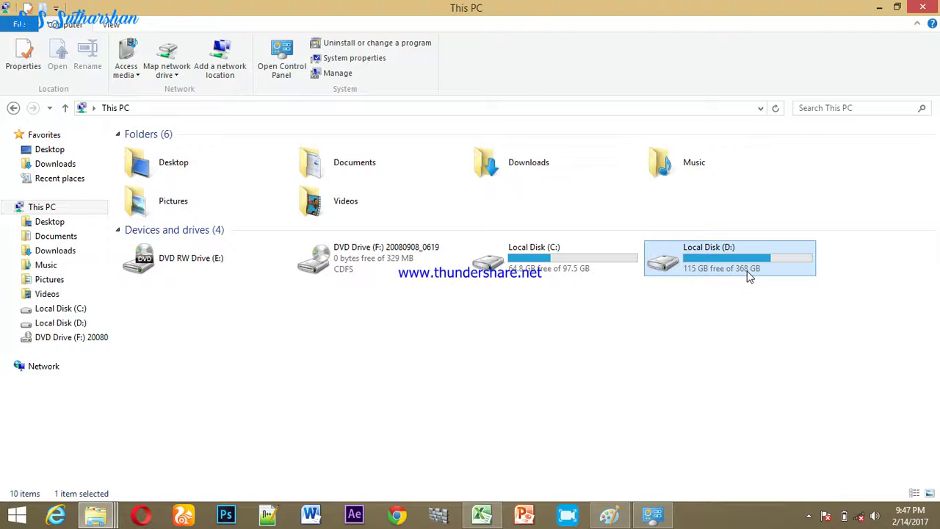
pyautogui.click(576, 279)
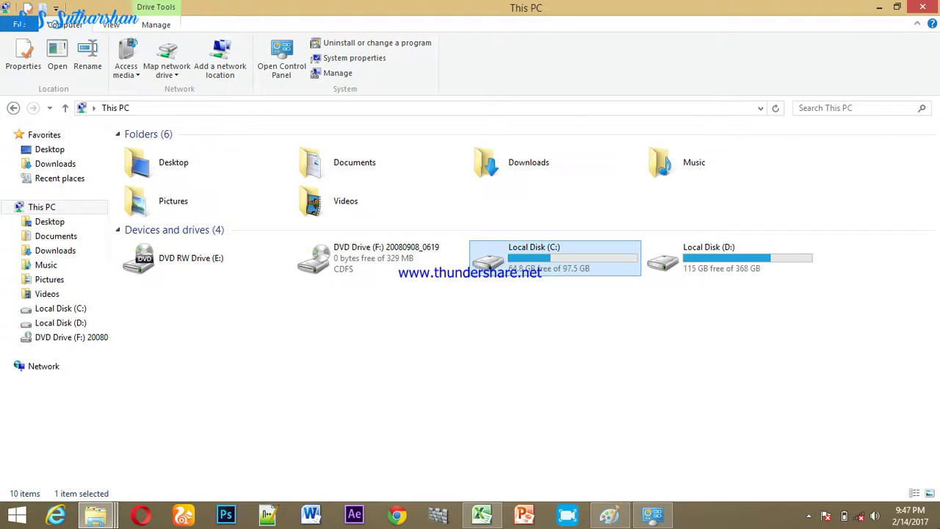
# - Search Windows for "calculator", open Calculator and place its window clear of the local disk sizes
pyautogui.moveTo(938, 1)
pyautogui.click(910, 136)
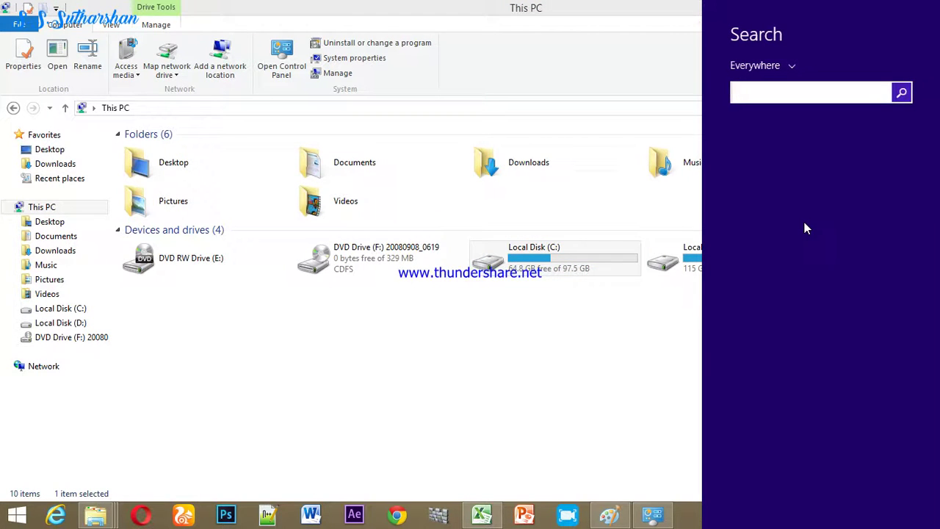
pyautogui.write('calculator')
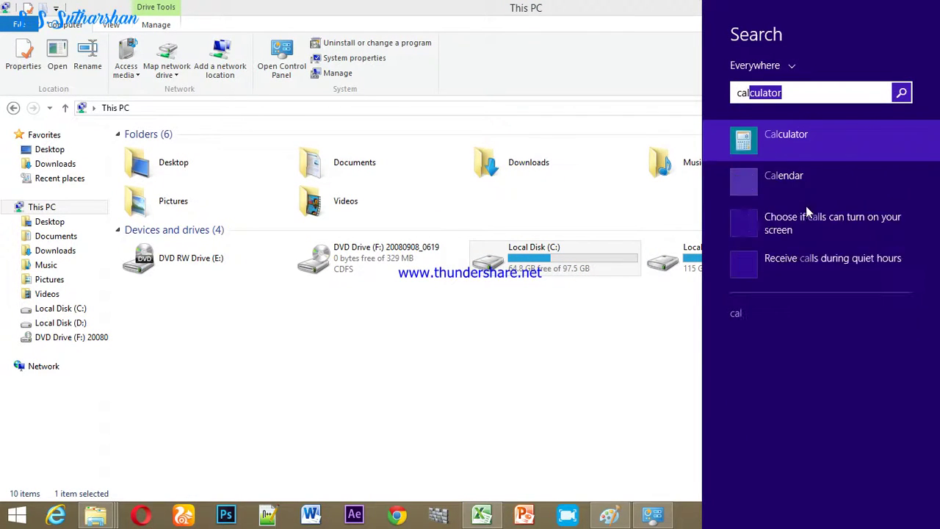
pyautogui.click(808, 157)
pyautogui.moveTo(745, 118); pyautogui.dragTo(309, 149)
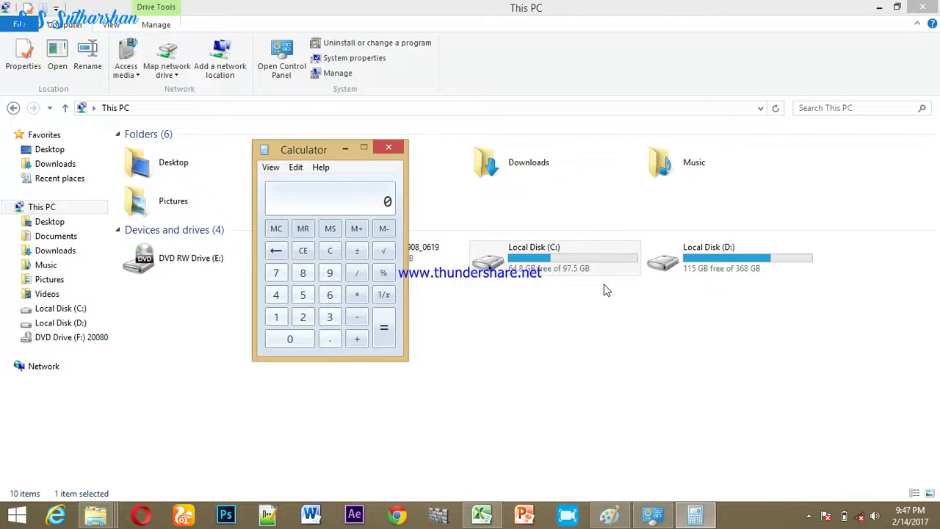
# - Add the two partition sizes, 97.5 and 368, in Calculator and close it
pyautogui.click(330, 276)
pyautogui.click(276, 273)
pyautogui.click(329, 339)
pyautogui.click(303, 295)
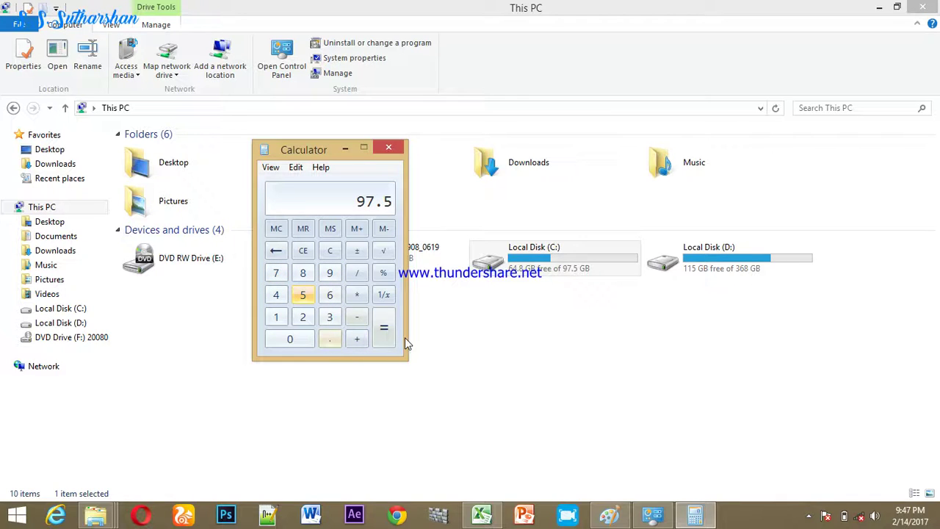
pyautogui.click(384, 330)
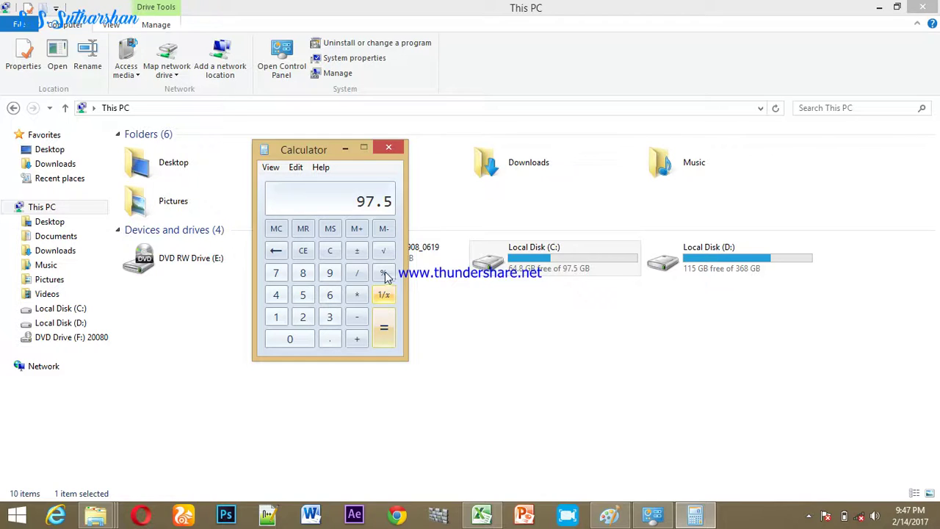
pyautogui.click(357, 337)
pyautogui.click(328, 321)
pyautogui.click(330, 295)
pyautogui.click(307, 277)
pyautogui.click(383, 328)
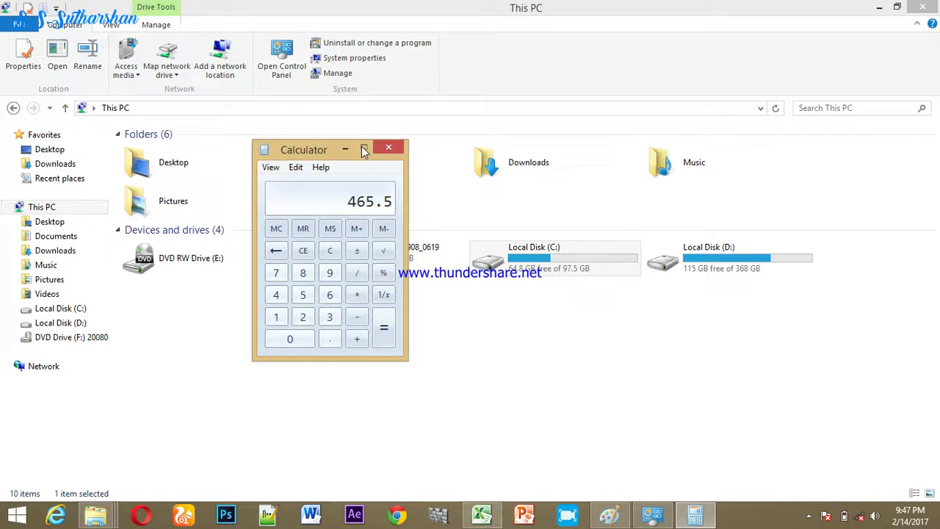
pyautogui.click(388, 146)
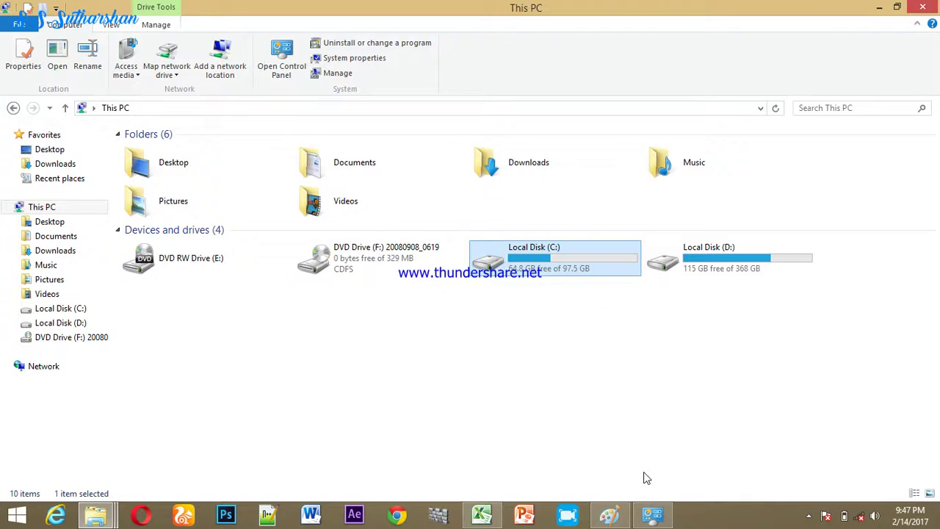
# - Switch to Paint and complete the "harddisk capacity-" line with "466 GB"
pyautogui.click(609, 515)
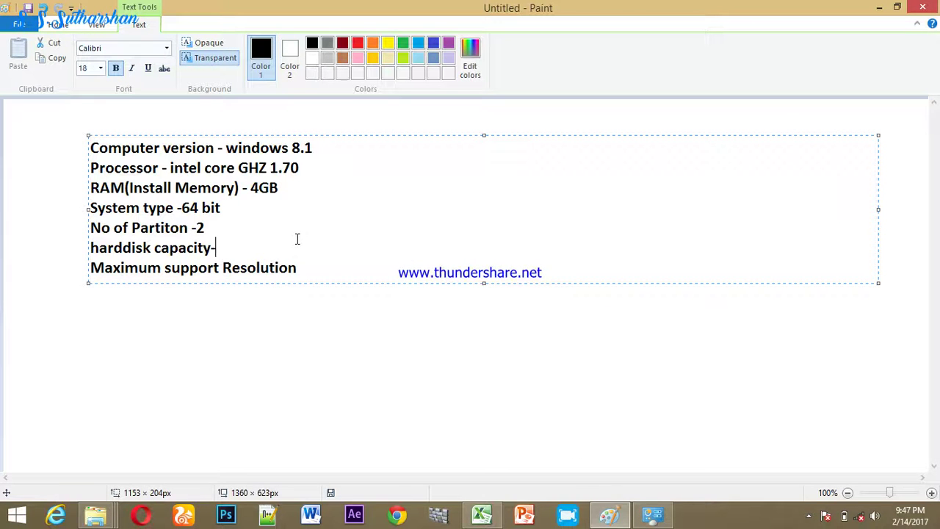
pyautogui.press('BackSpace')
pyautogui.press('BackSpace')
pyautogui.write('466GB')
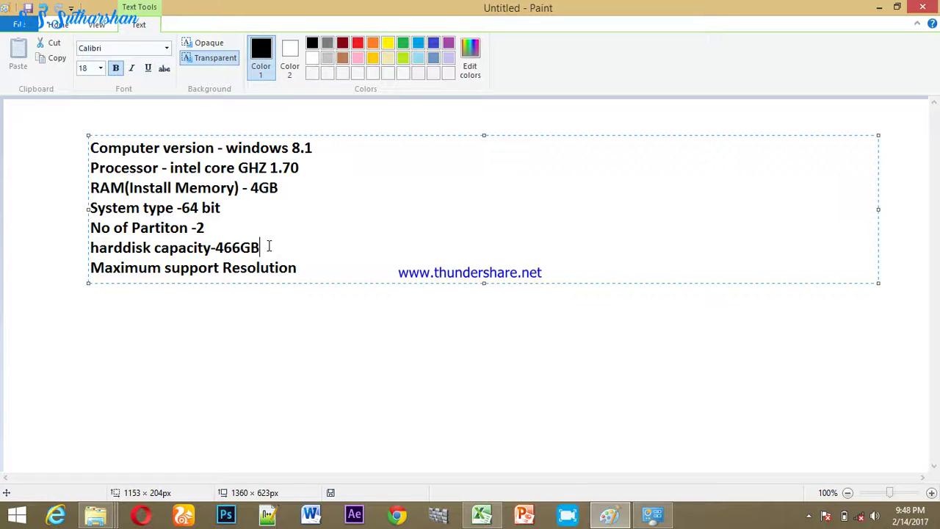
pyautogui.click(242, 249)
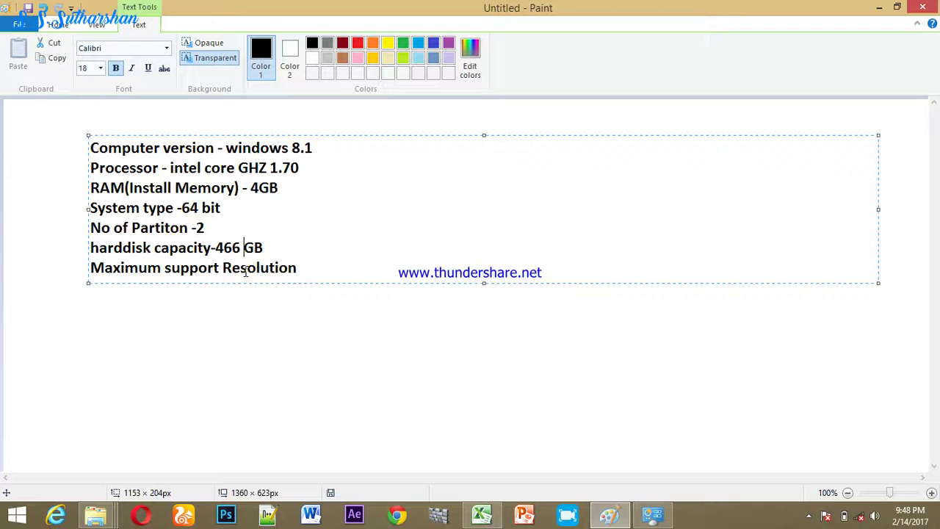
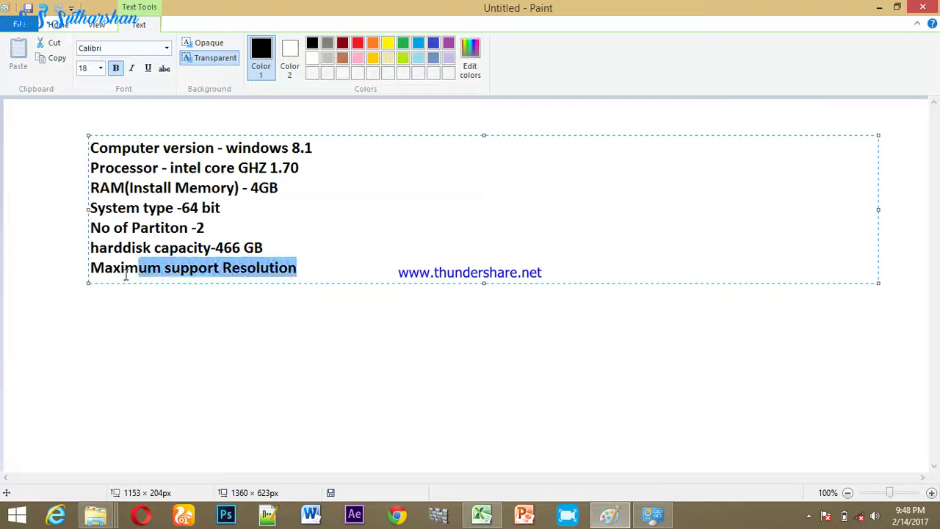
# - Minimise the Paint, This PC and System windows to reveal the desktop
pyautogui.click(351, 276)
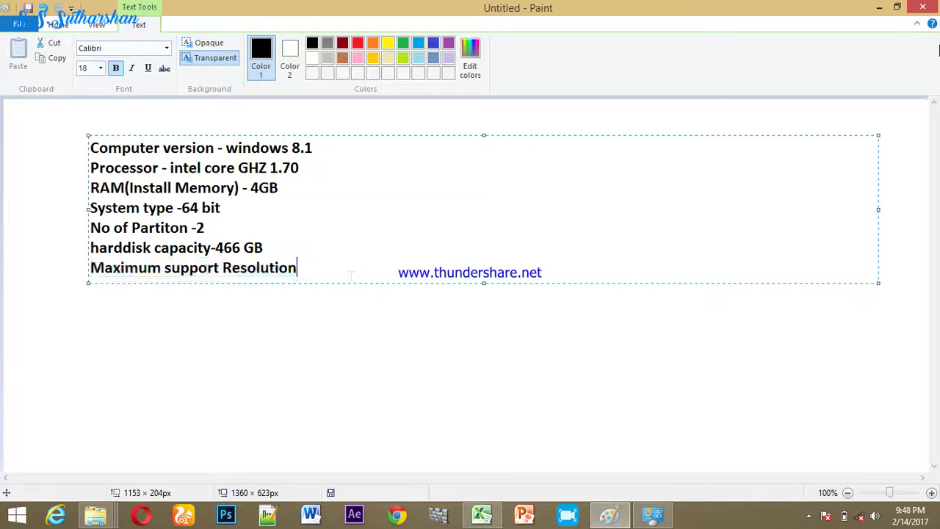
pyautogui.click(879, 8)
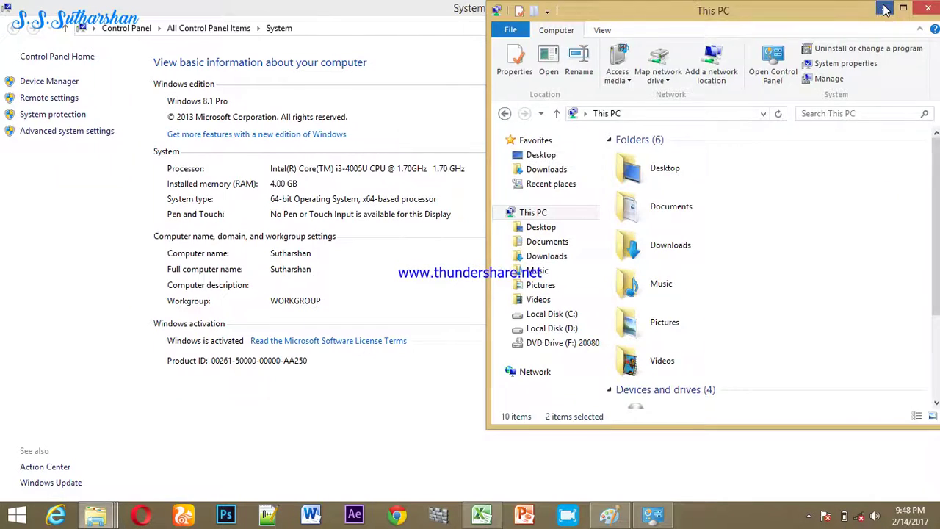
pyautogui.click(885, 9)
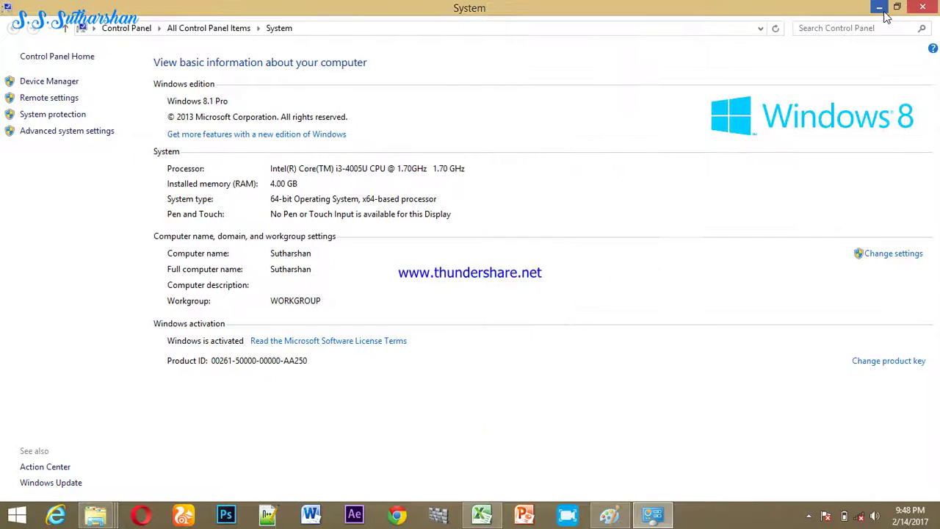
pyautogui.click(886, 10)
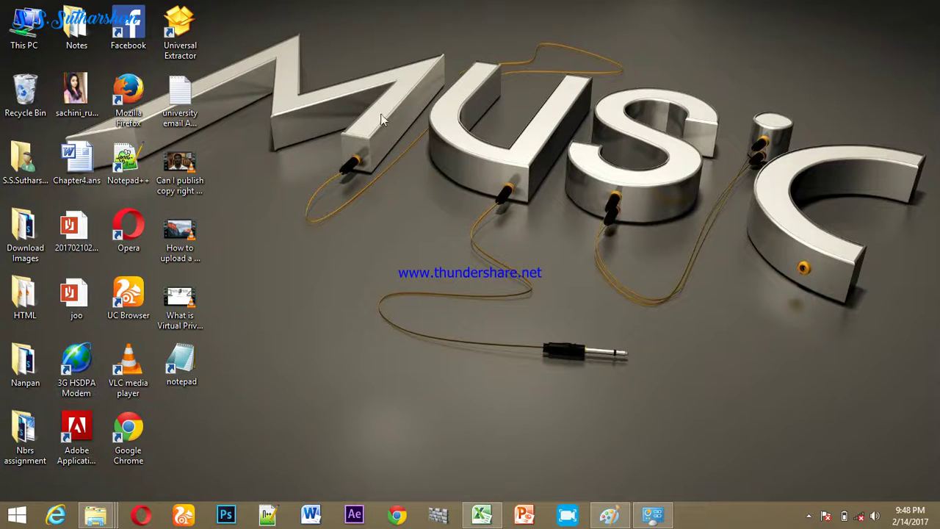
# - Open the desktop's Screen Resolution settings and check the highest resolution the display supports
pyautogui.rightClick(422, 88)
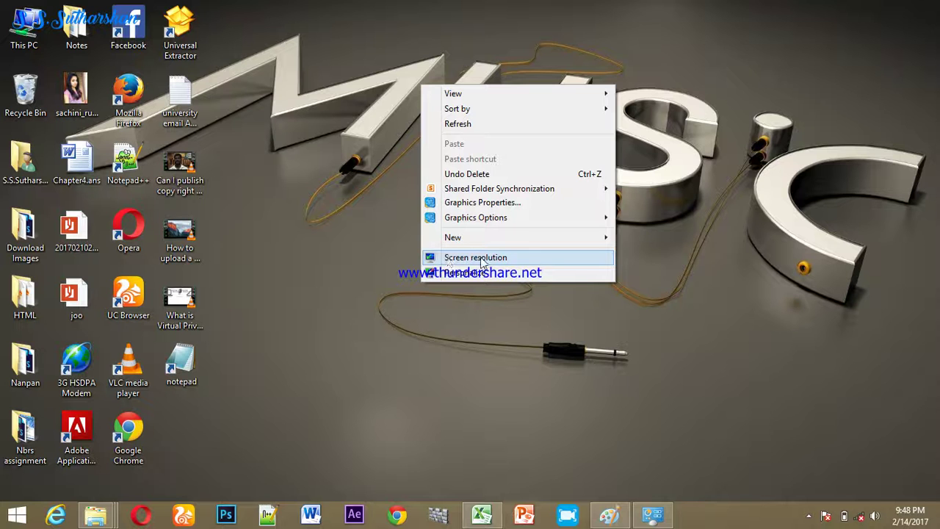
pyautogui.click(534, 259)
pyautogui.doubleClick(241, 9)
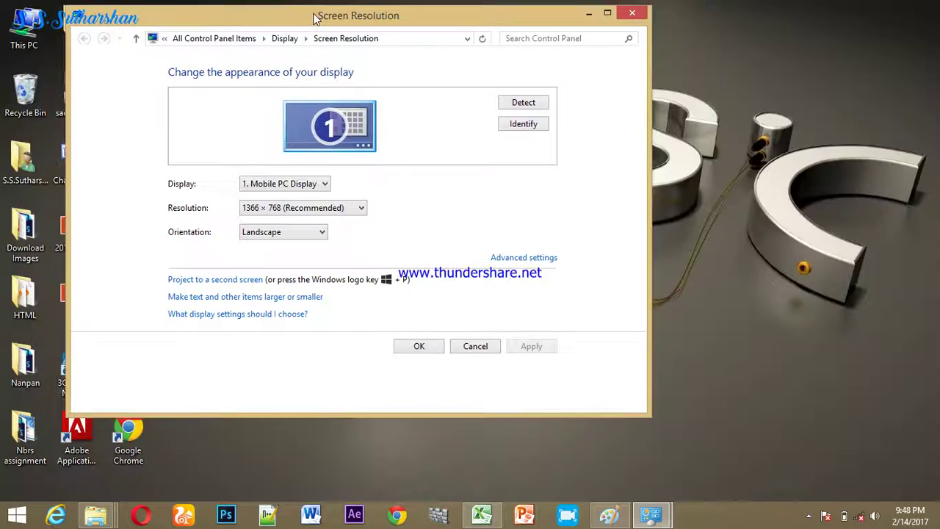
pyautogui.moveTo(378, 26); pyautogui.dragTo(570, 34)
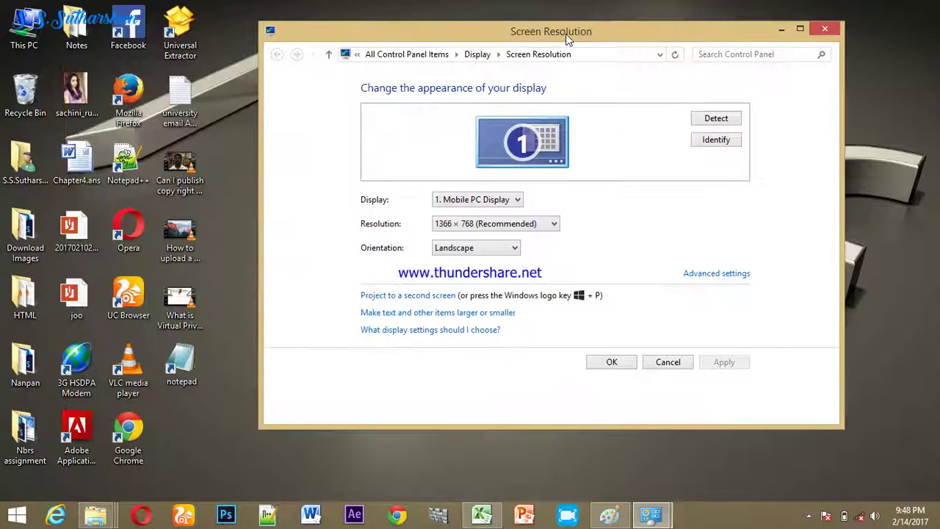
pyautogui.click(543, 224)
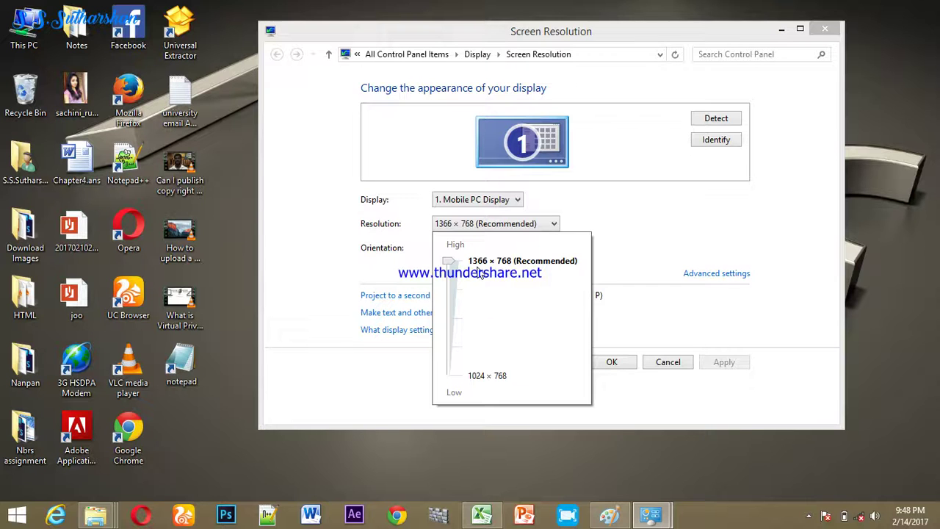
# - Switch to Paint, add a hyphen after "Maximum support Resolution", and bring the Screen Resolution window back for reference
pyautogui.click(610, 516)
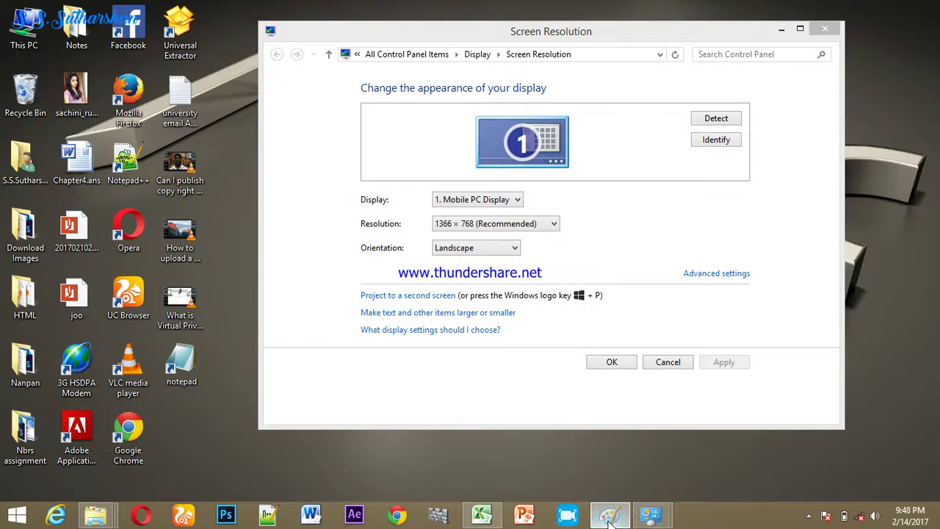
pyautogui.click(610, 516)
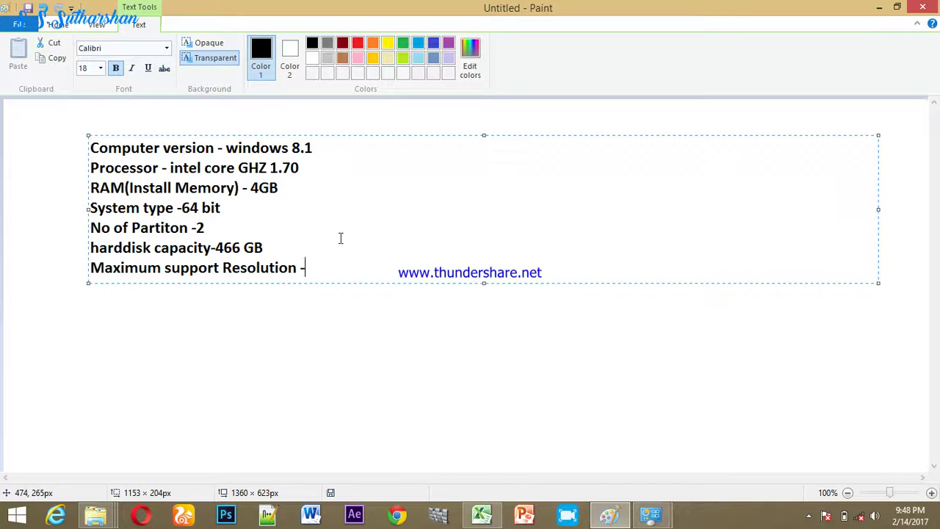
pyautogui.click(651, 514)
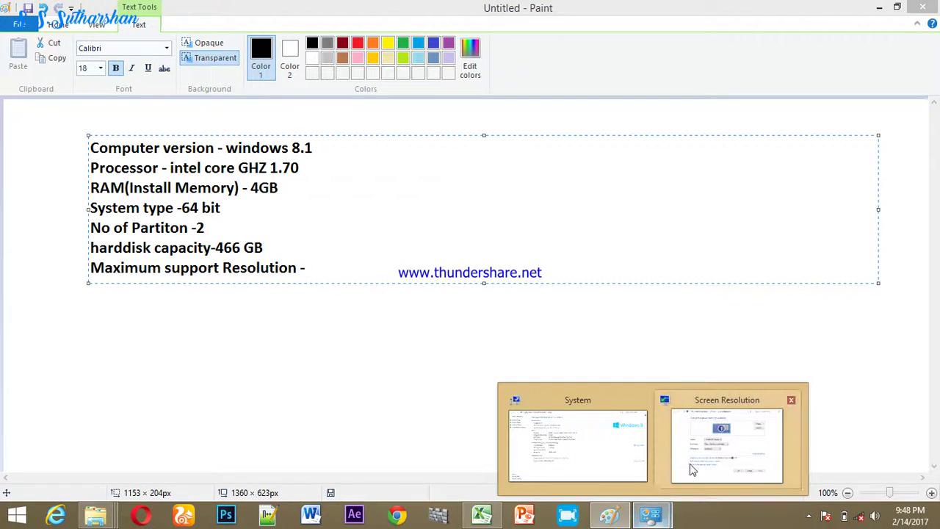
pyautogui.click(691, 464)
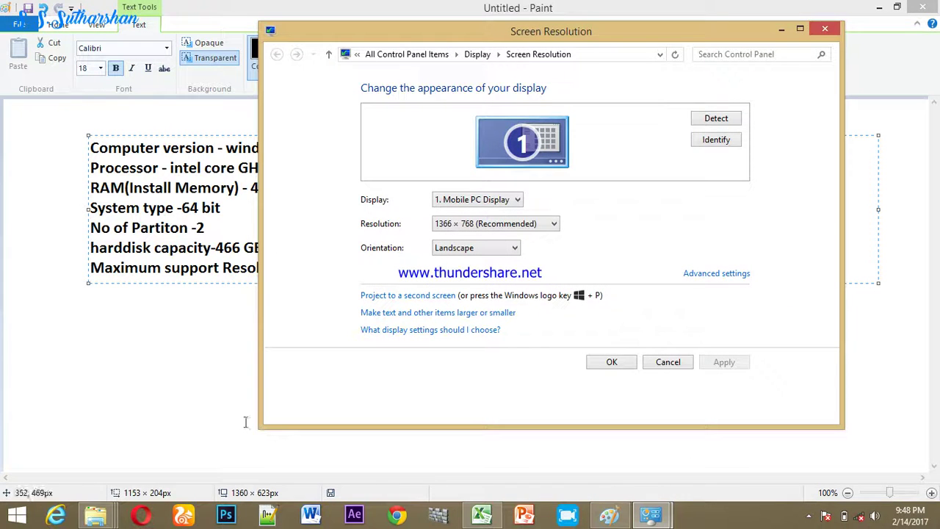
# - In Paint, add the text "1366X768" beside "Maximum support Resolution -" and align it with that line
pyautogui.click(248, 370)
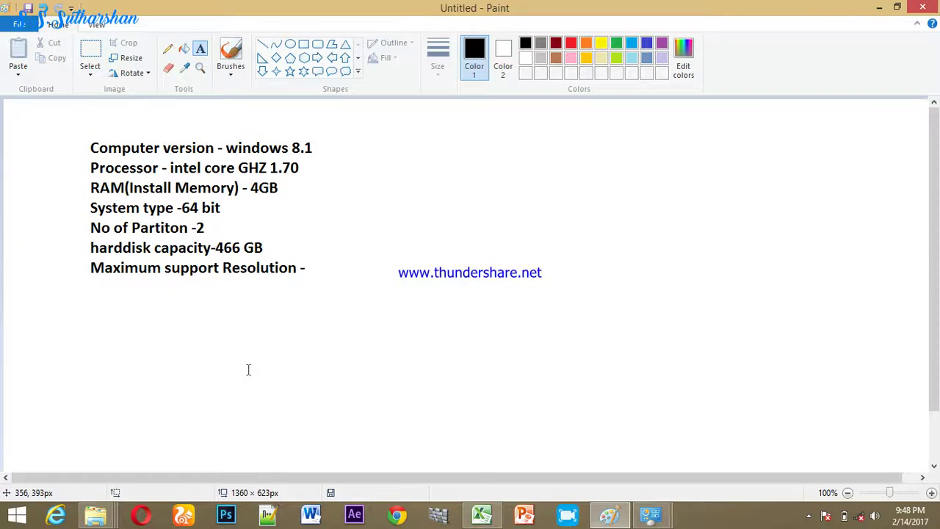
pyautogui.click(316, 249)
pyautogui.write('1366')
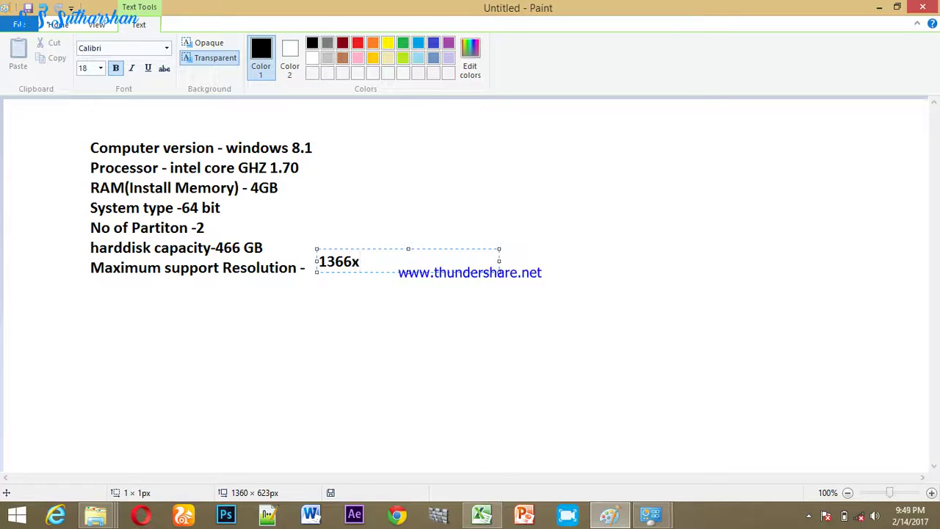
pyautogui.write('X768')
pyautogui.moveTo(436, 273); pyautogui.dragTo(437, 280)
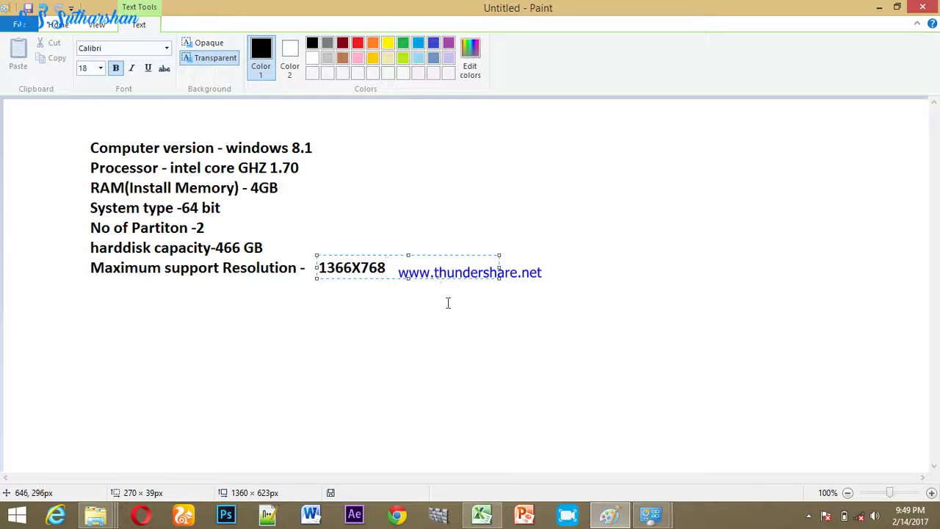
pyautogui.click(448, 302)
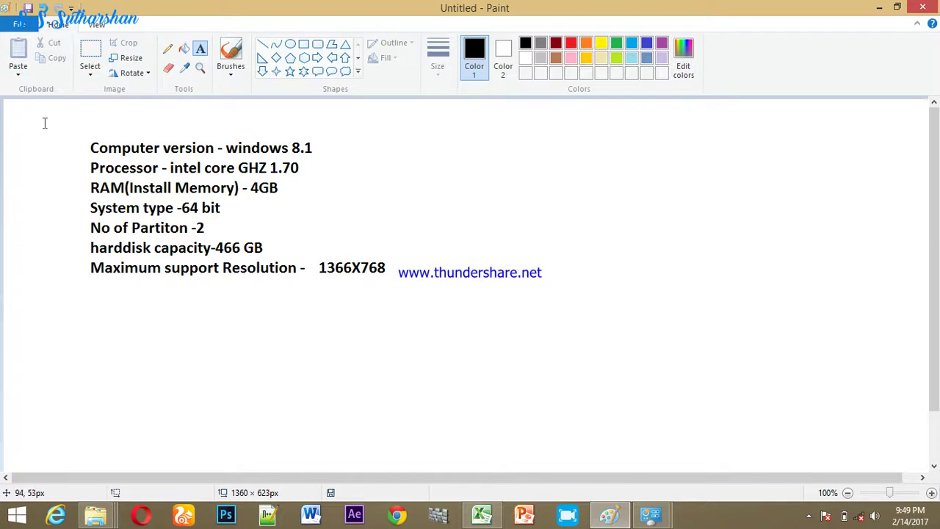
# - Draw an empty text box about 496 × 246 px around the whole specification list
pyautogui.moveTo(36, 121); pyautogui.dragTo(465, 307)
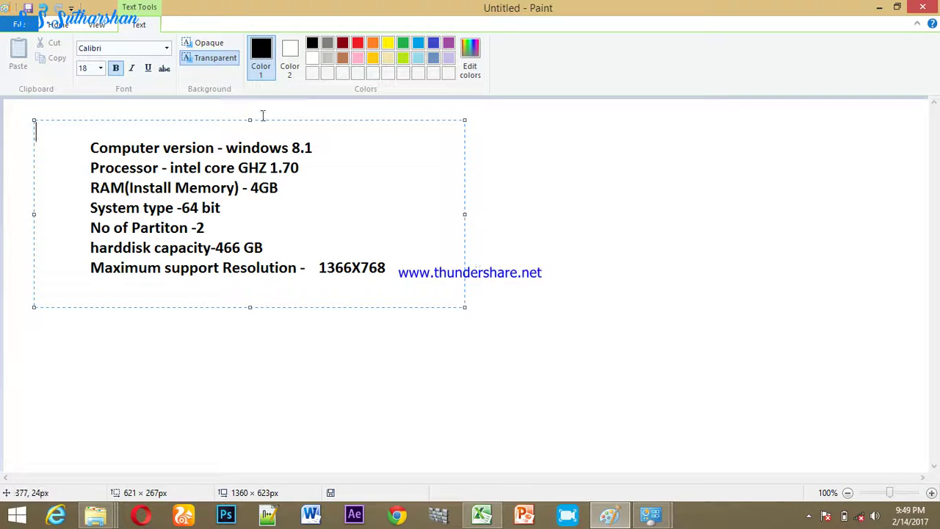
pyautogui.hotkey('ctrl', 'a')
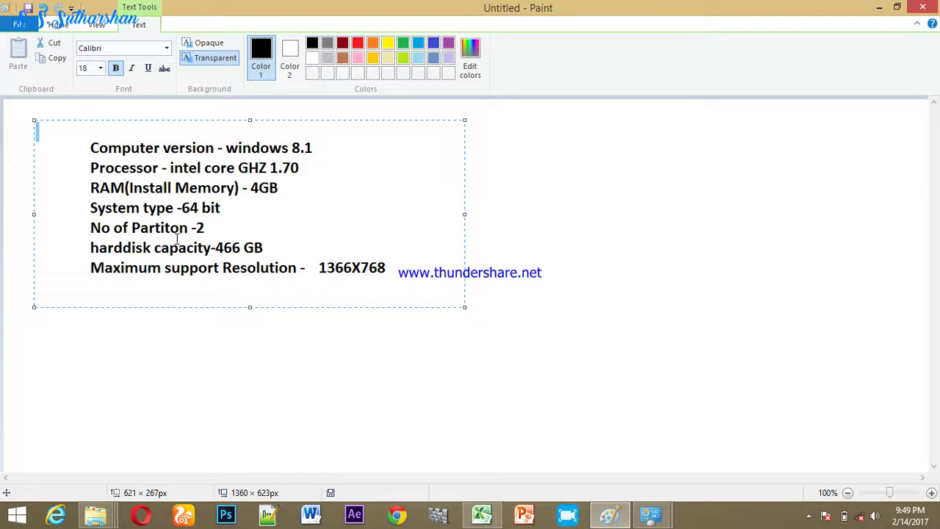
pyautogui.click(574, 251)
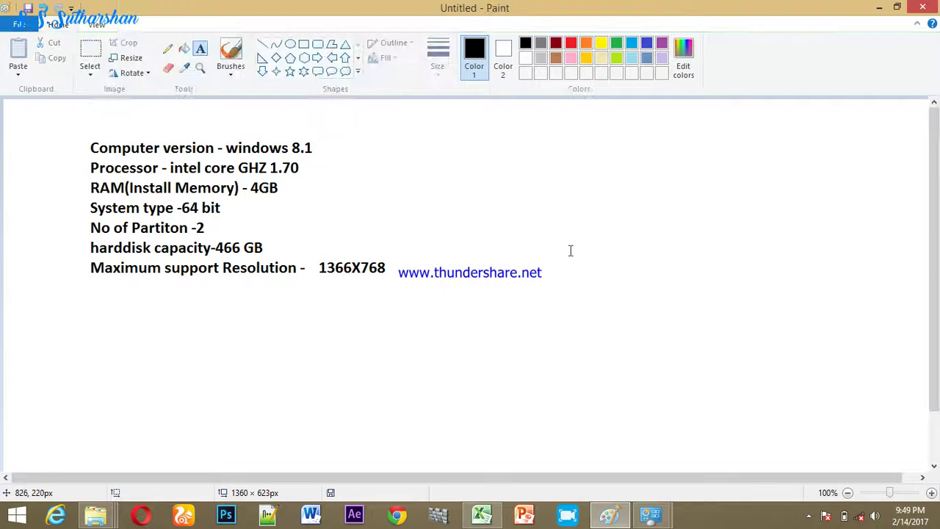
pyautogui.moveTo(83, 136); pyautogui.dragTo(424, 305)
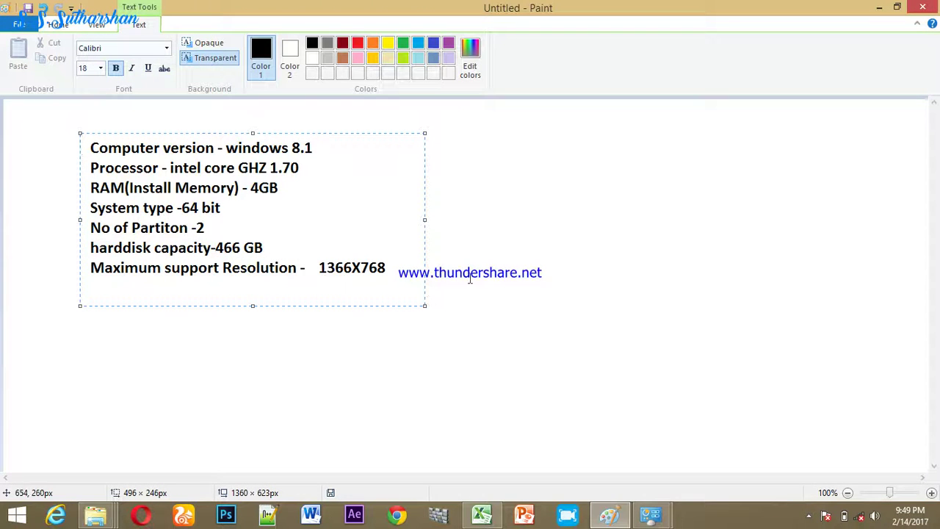
# - Minimise Paint and close the Screen Resolution, System and all File Explorer windows
pyautogui.click(876, 7)
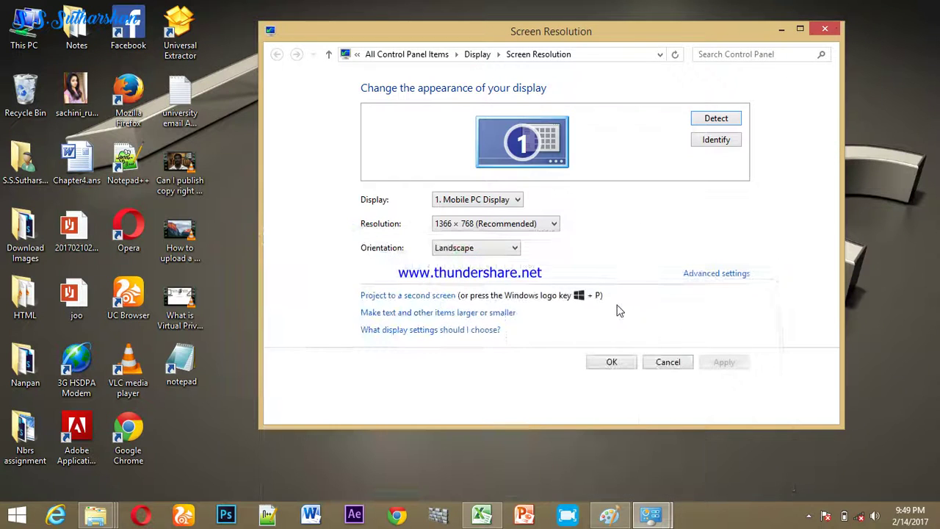
pyautogui.click(824, 25)
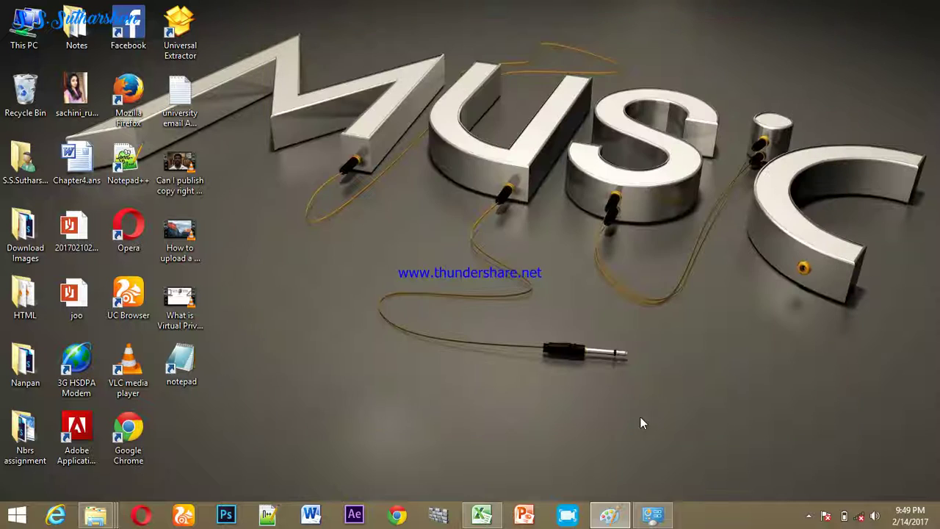
pyautogui.click(649, 514)
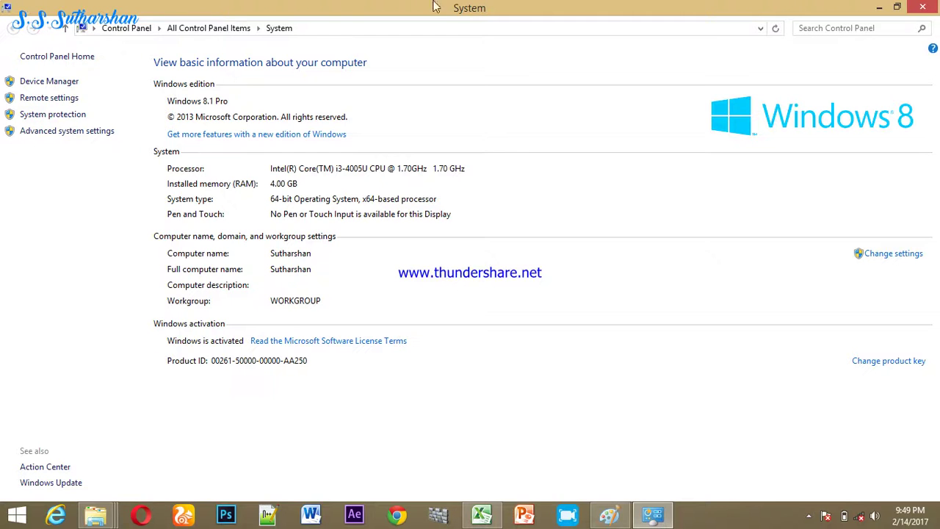
pyautogui.moveTo(934, 6)
pyautogui.click(923, 7)
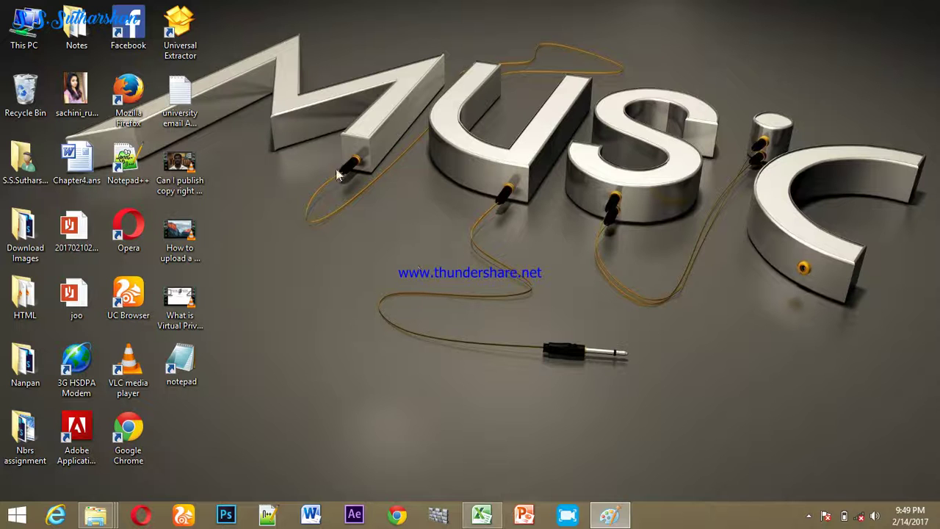
pyautogui.rightClick(95, 515)
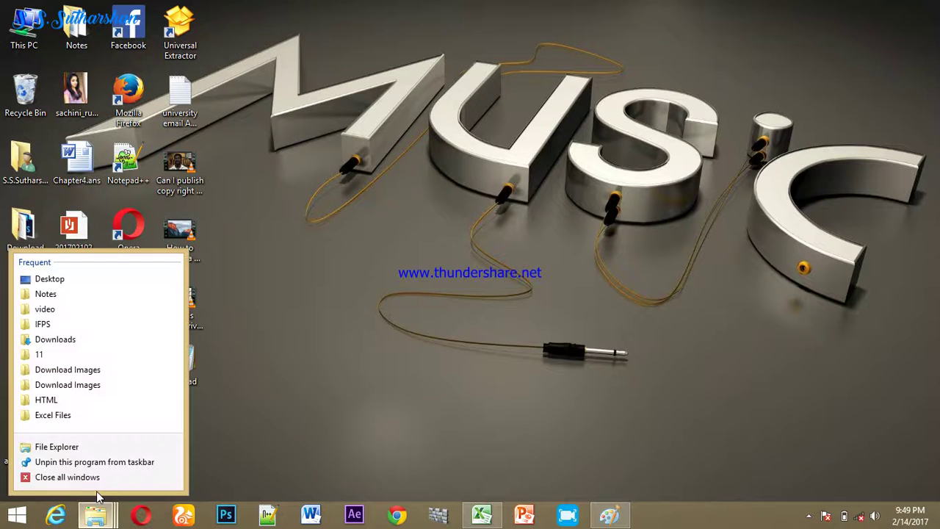
pyautogui.click(97, 481)
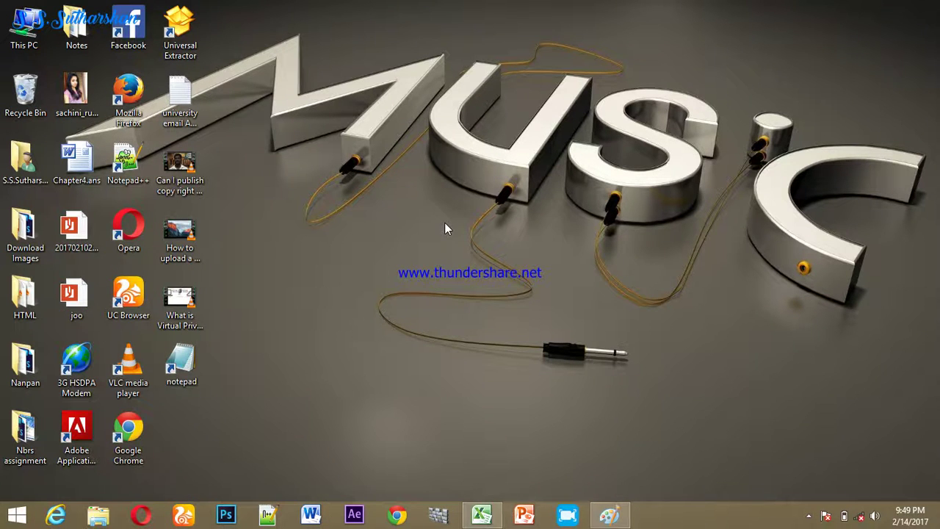
pyautogui.rightClick(400, 123)
pyautogui.click(426, 162)
# - Return to Paint and add a line reading "Rs. LKR." below the specification list, with a gap between the two currency symbols
pyautogui.click(610, 514)
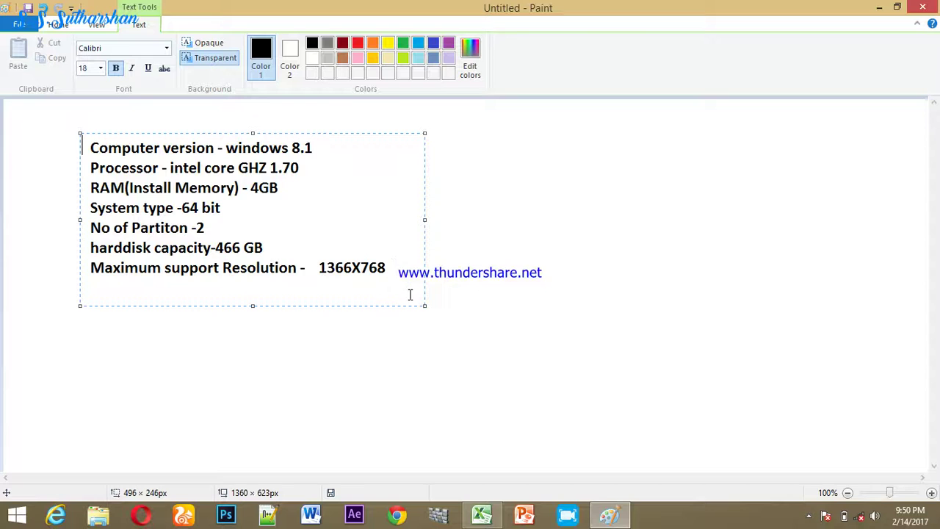
pyautogui.hotkey('shift', 'Down')
pyautogui.press('Down')
pyautogui.press('Down')
pyautogui.press('Down')
pyautogui.press('Return')
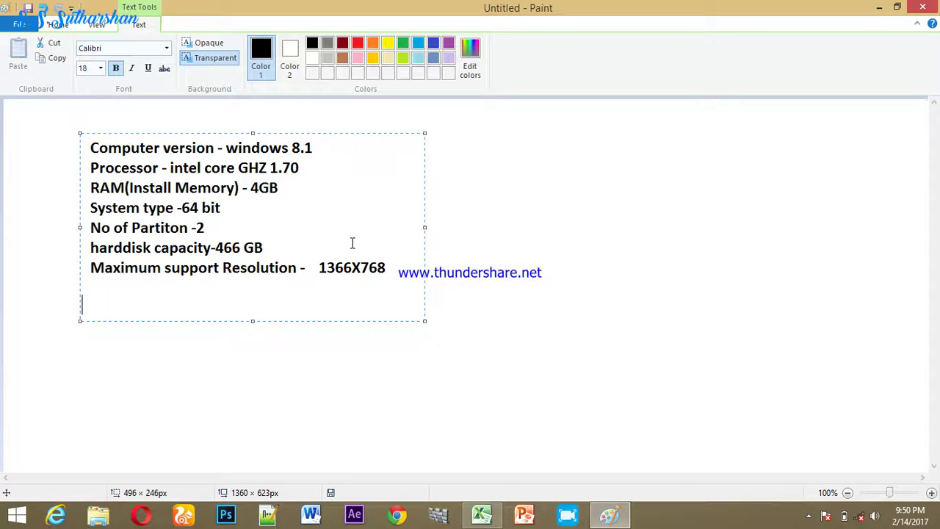
pyautogui.write('Rs.LKR.')
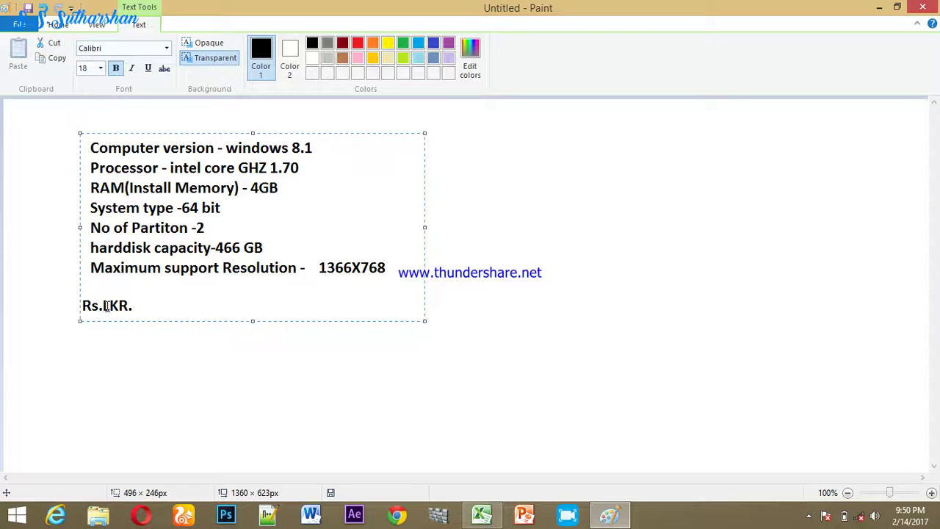
pyautogui.click(287, 328)
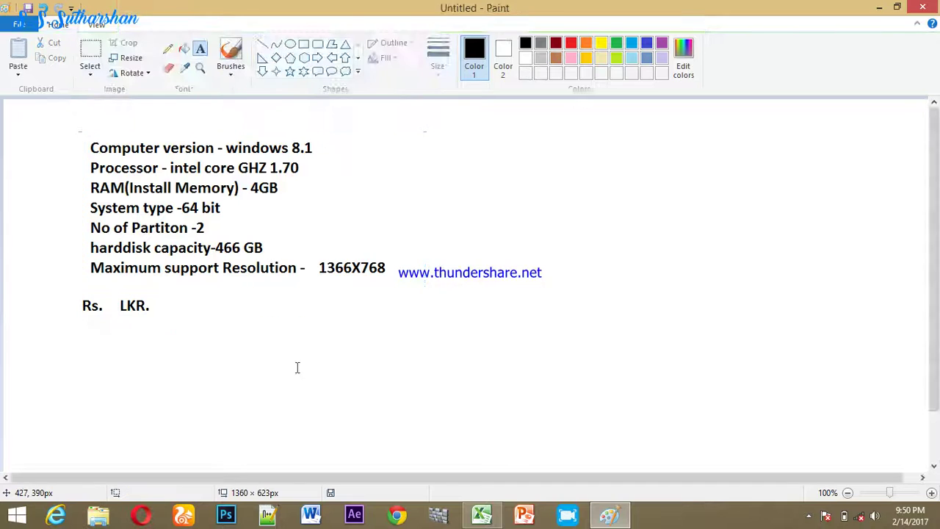
# - Switch to the Excel workbook and enter 500 in cell H7 of Sheet3
pyautogui.click(482, 514)
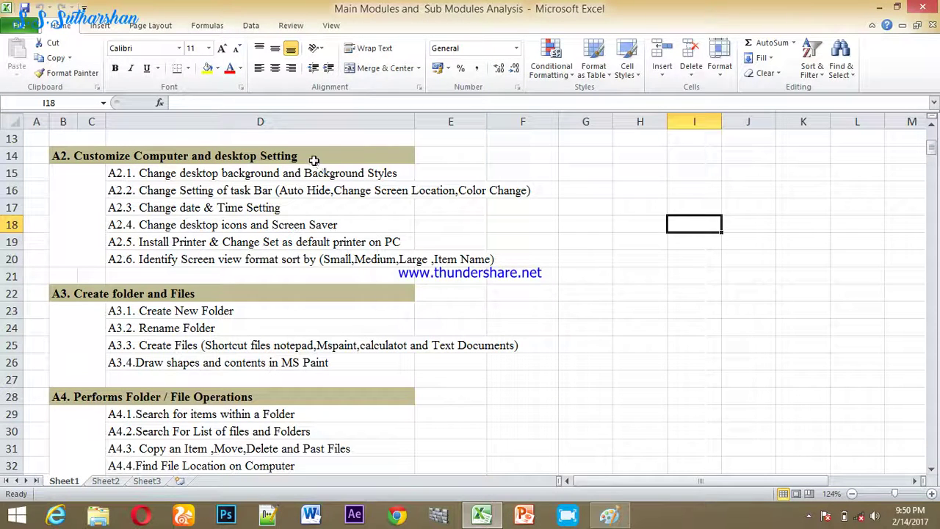
pyautogui.click(106, 482)
pyautogui.click(147, 481)
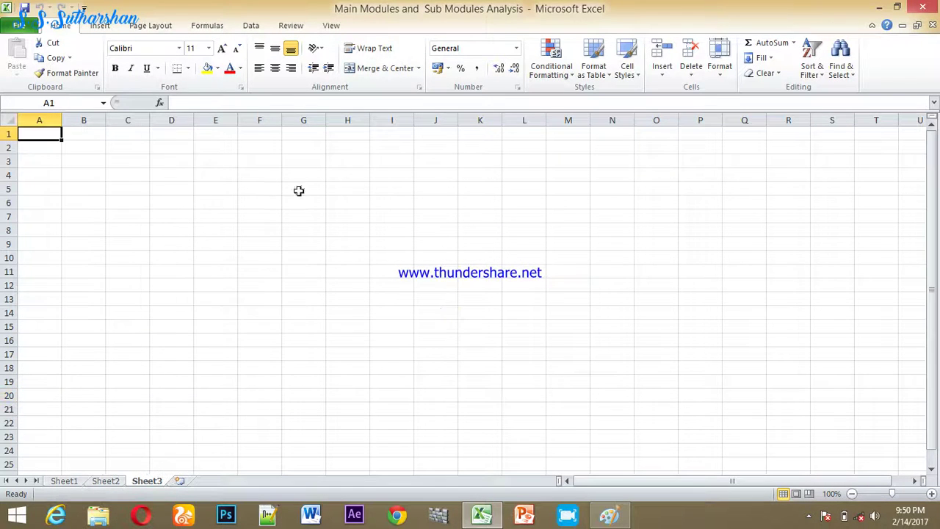
pyautogui.click(361, 213)
pyautogui.write('500')
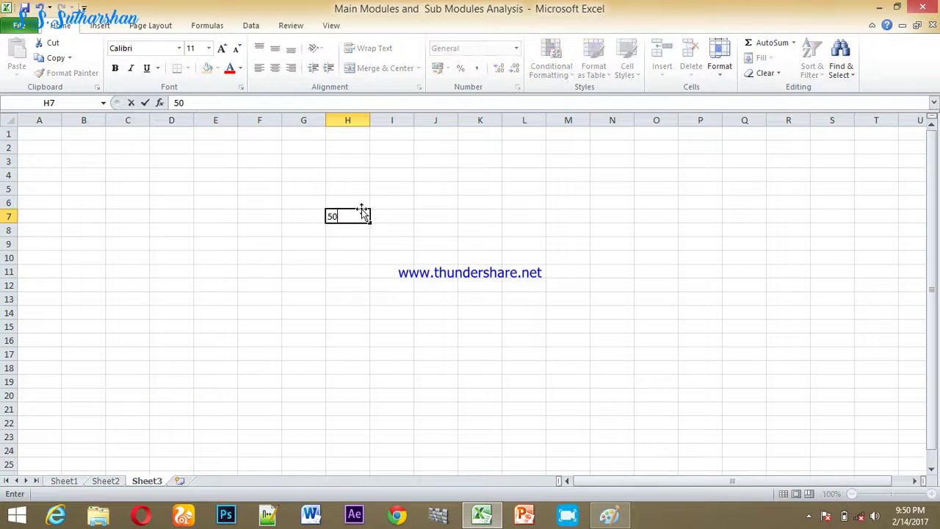
pyautogui.click(521, 228)
# - Apply the Rs. accounting format to the value in cell H7
pyautogui.click(365, 218)
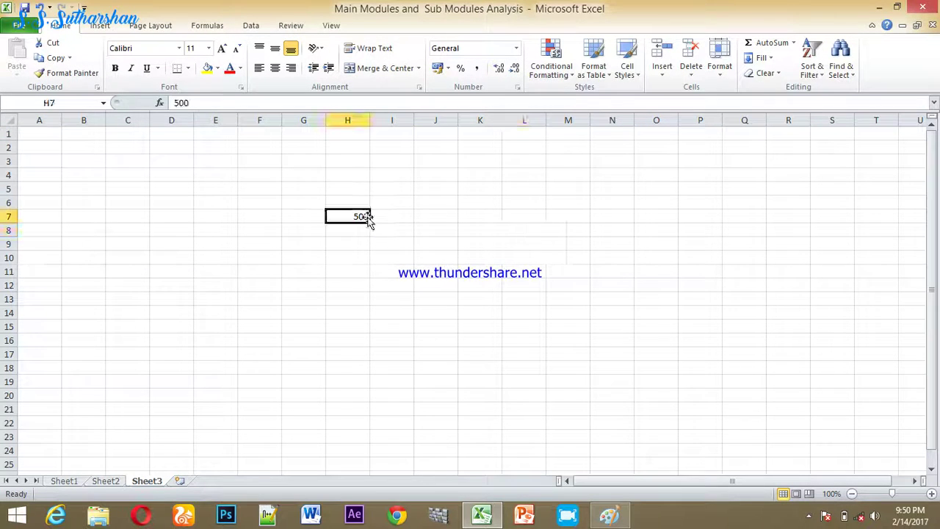
pyautogui.click(450, 68)
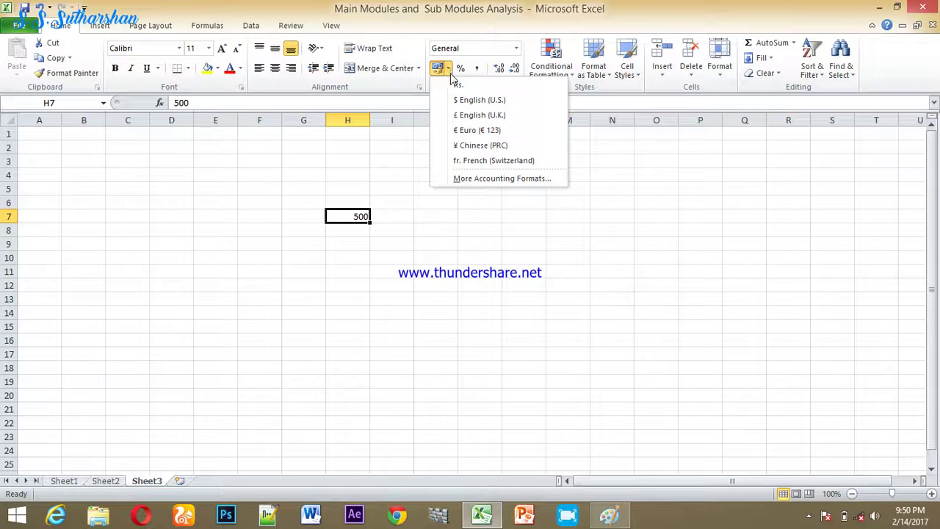
pyautogui.click(456, 86)
pyautogui.click(355, 239)
pyautogui.click(358, 217)
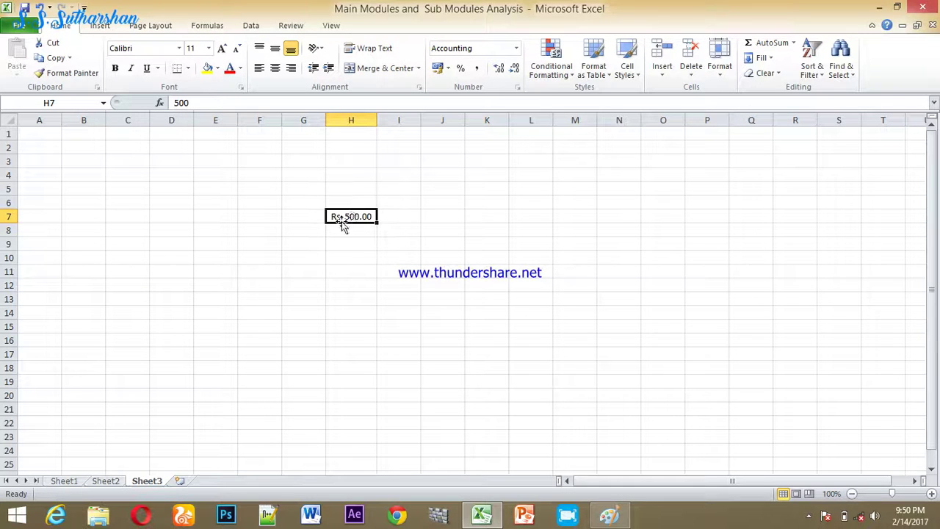
# - Check the available accounting currency formats from empty cell J7, and reselect cell H7
pyautogui.click(449, 219)
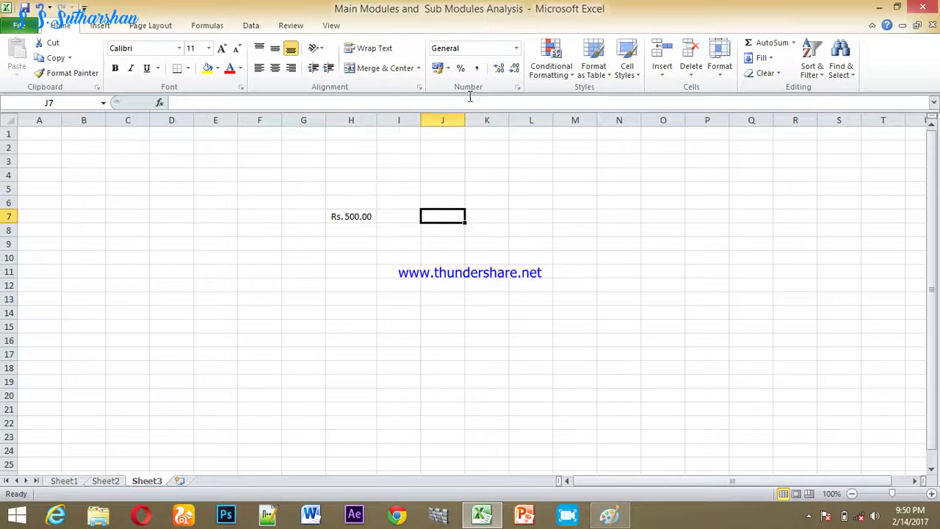
pyautogui.click(450, 68)
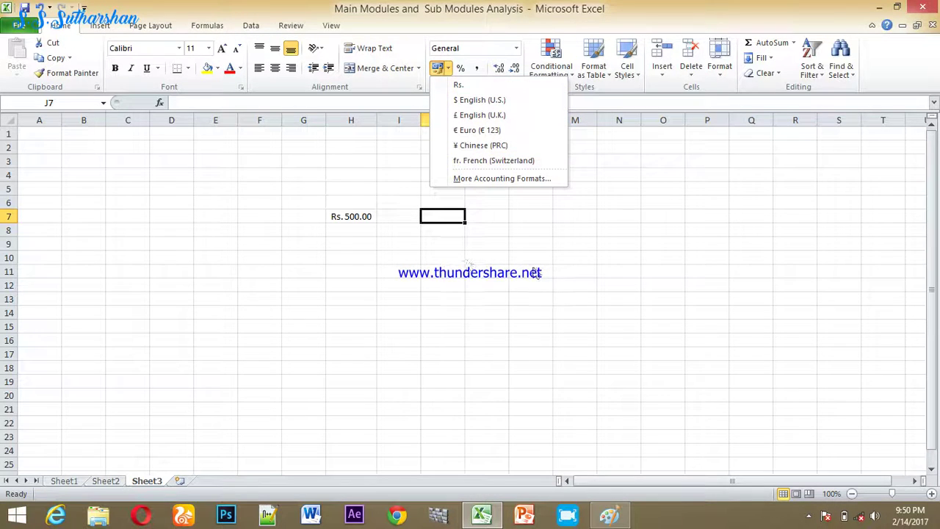
pyautogui.click(368, 214)
pyautogui.click(355, 218)
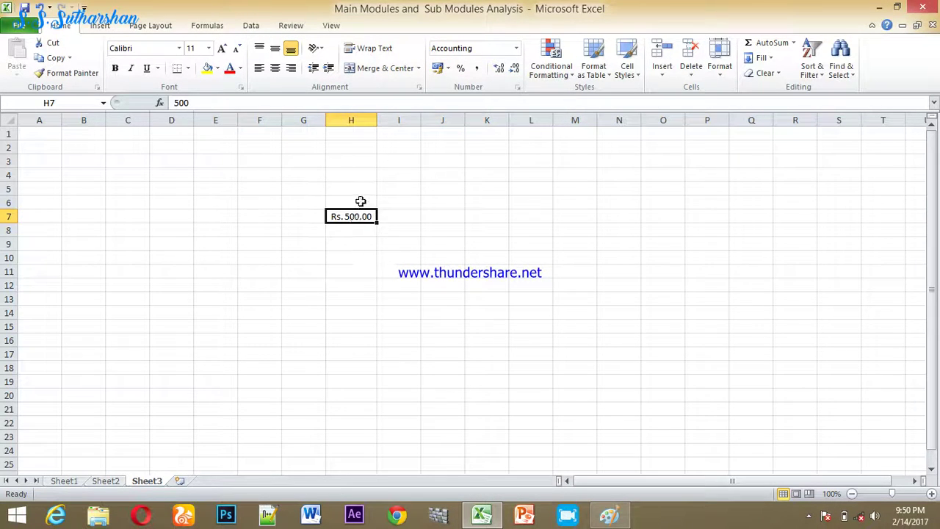
# - Switch to Paint and review the Rs. and LKR. symbols below the specification list
pyautogui.click(620, 514)
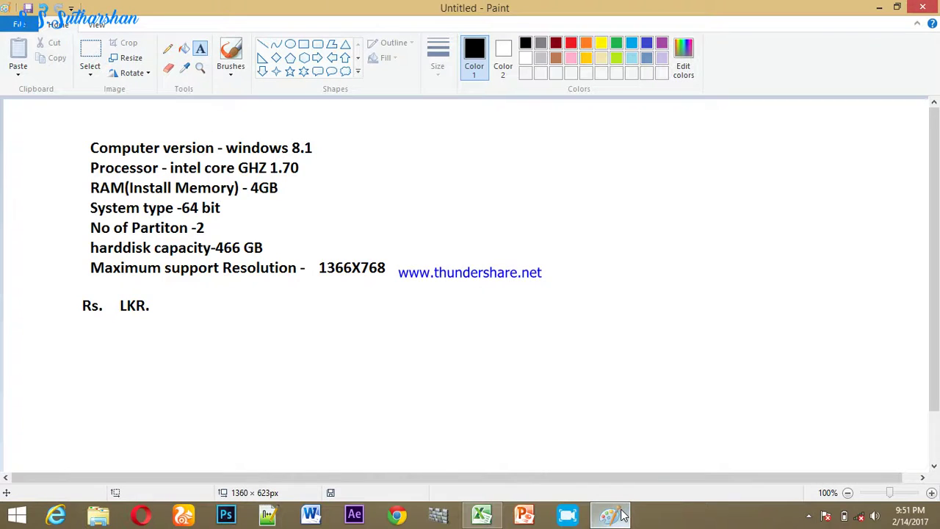
pyautogui.click(122, 303)
pyautogui.click(227, 317)
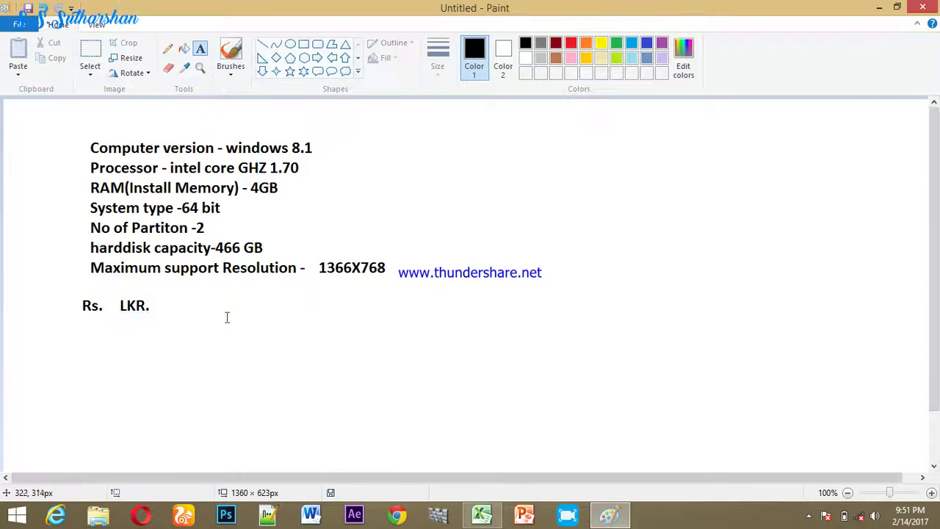
# - Return to Excel, minimise it, and open the Windows Control Panel
pyautogui.click(481, 518)
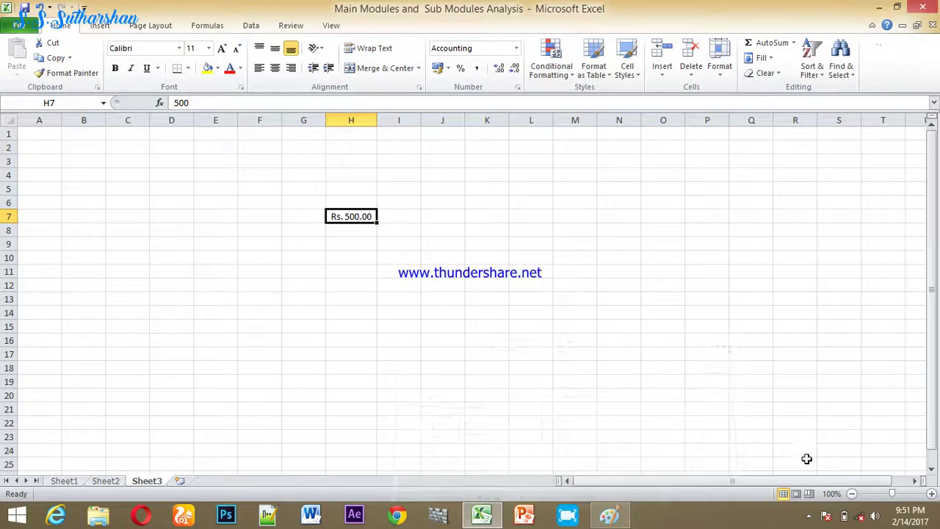
pyautogui.click(879, 7)
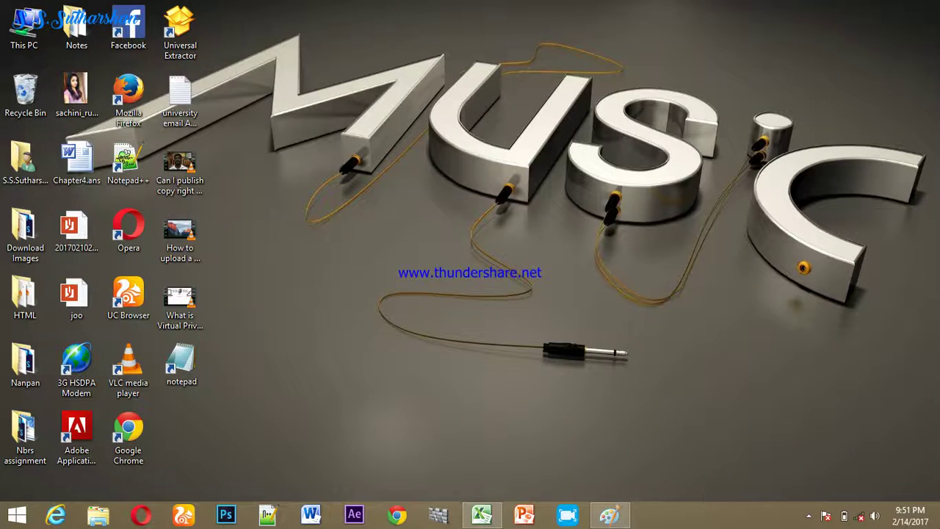
pyautogui.moveTo(939, 1)
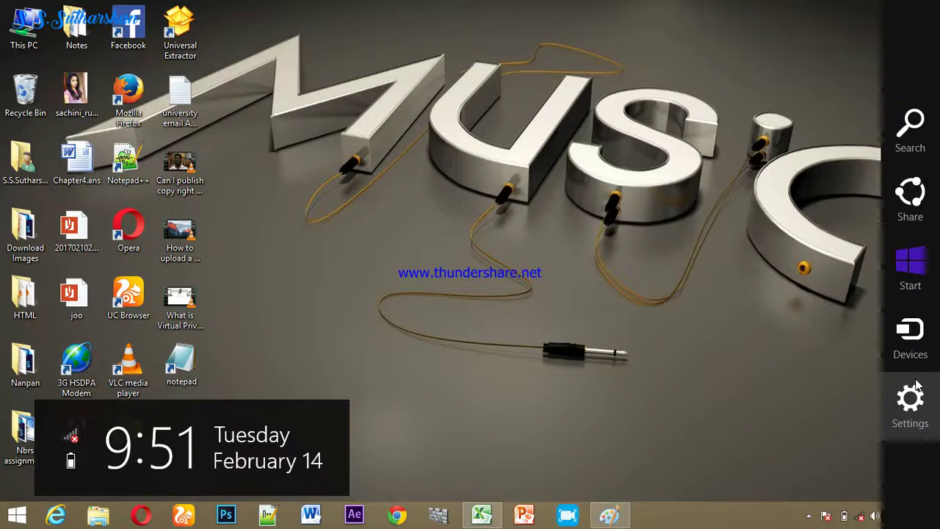
pyautogui.click(914, 385)
pyautogui.click(764, 99)
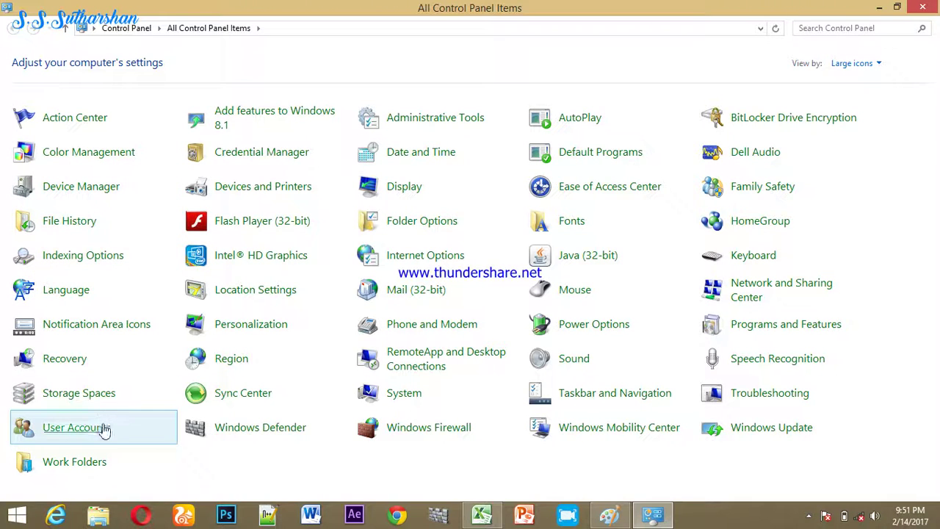
# - Show the Control Panel by Category and as Small icons, and return it to Large icons
pyautogui.click(874, 64)
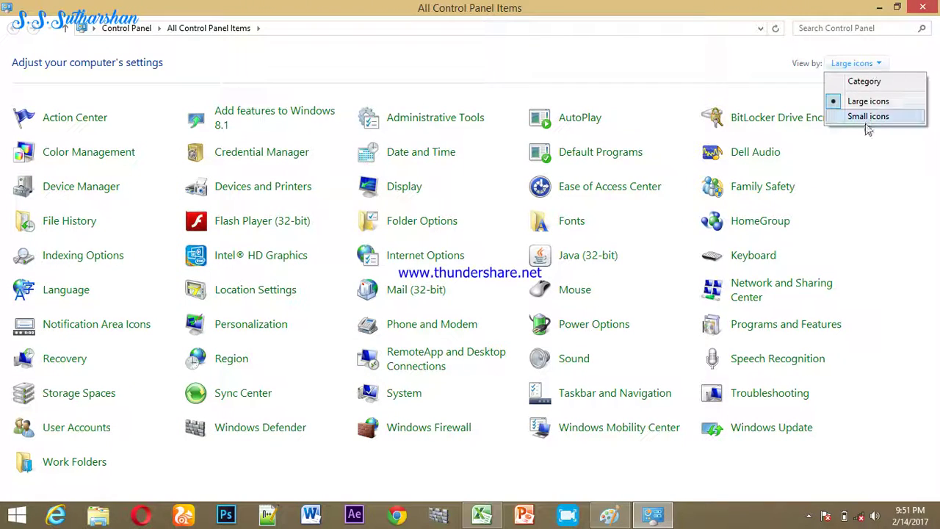
pyautogui.click(860, 82)
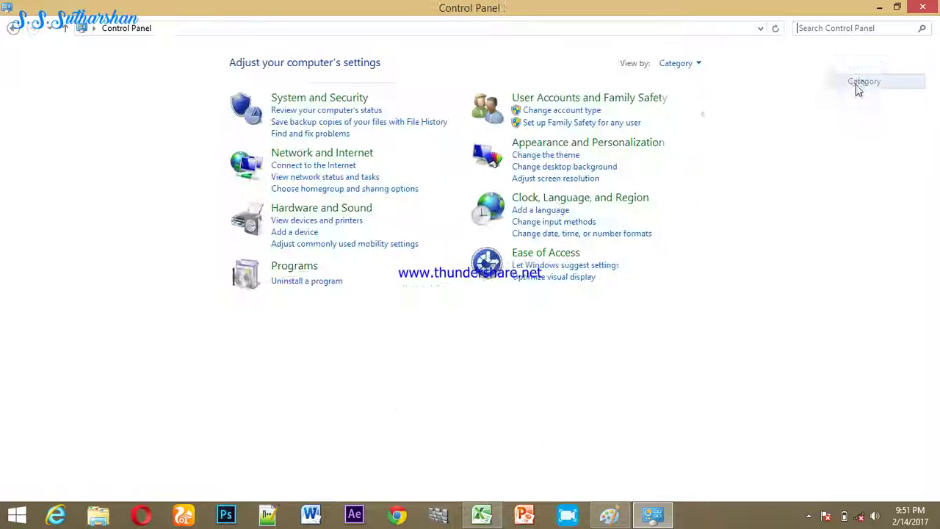
pyautogui.click(701, 63)
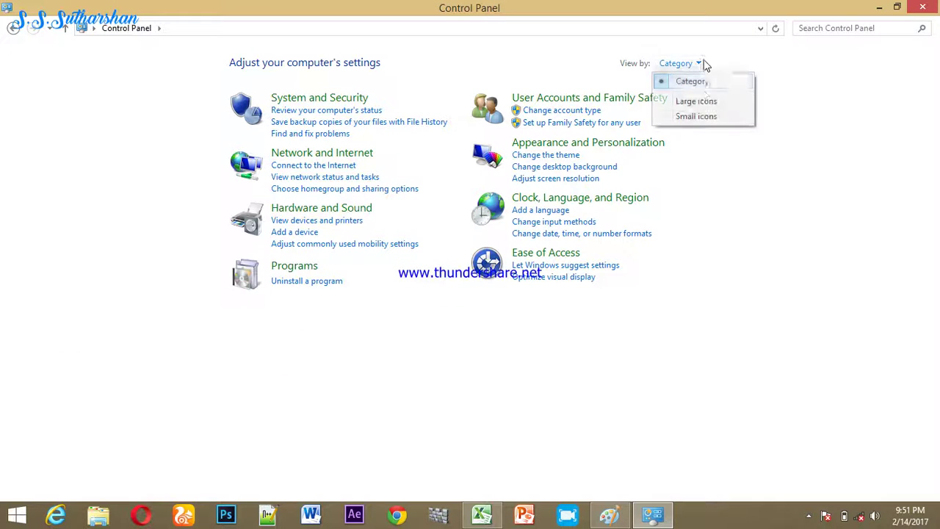
pyautogui.click(696, 118)
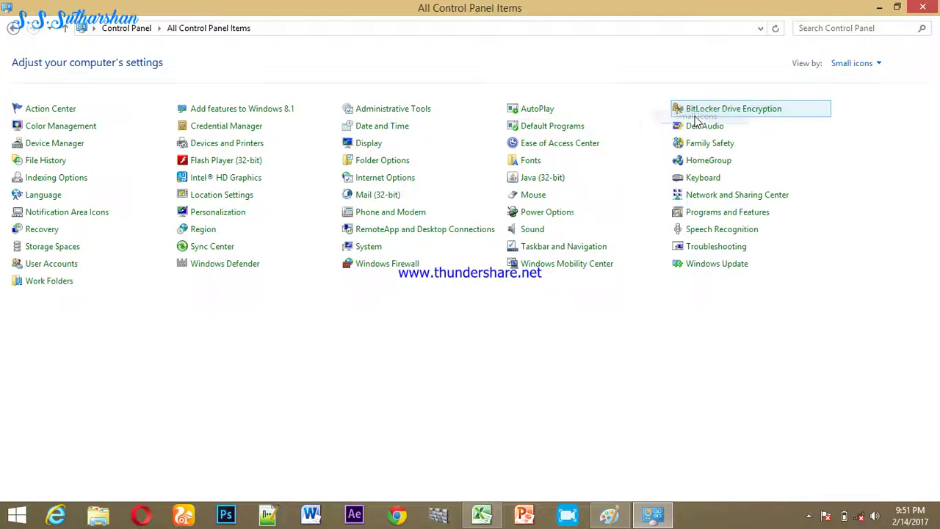
pyautogui.click(852, 63)
pyautogui.click(858, 101)
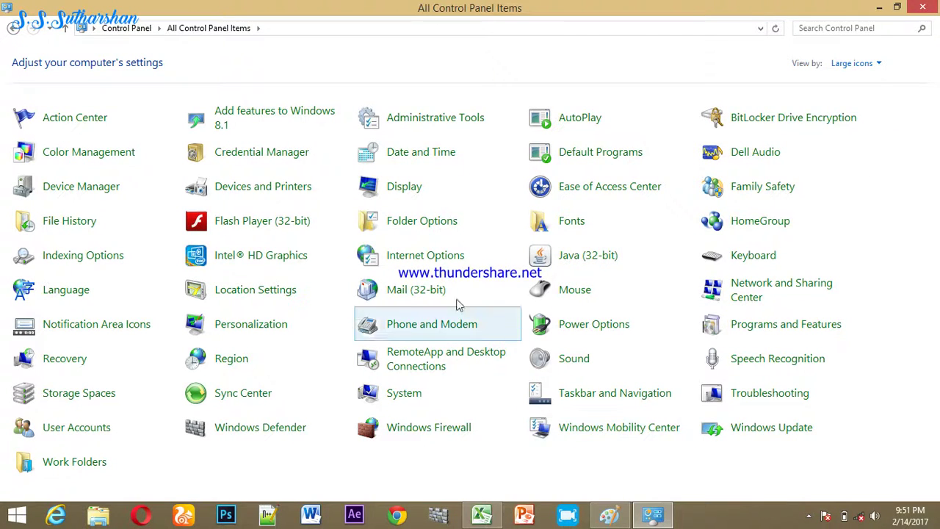
# - Open the Region settings from the Control Panel items
pyautogui.click(230, 360)
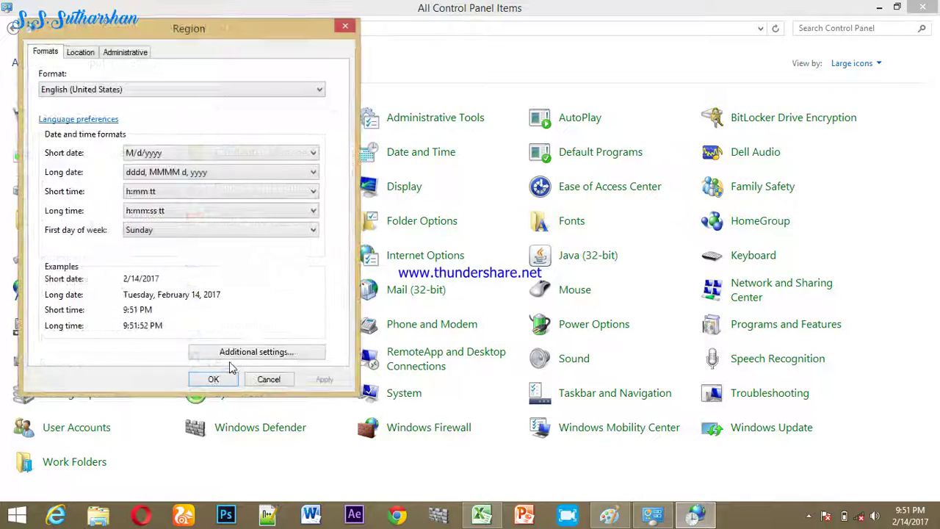
pyautogui.moveTo(110, 28); pyautogui.dragTo(517, 51)
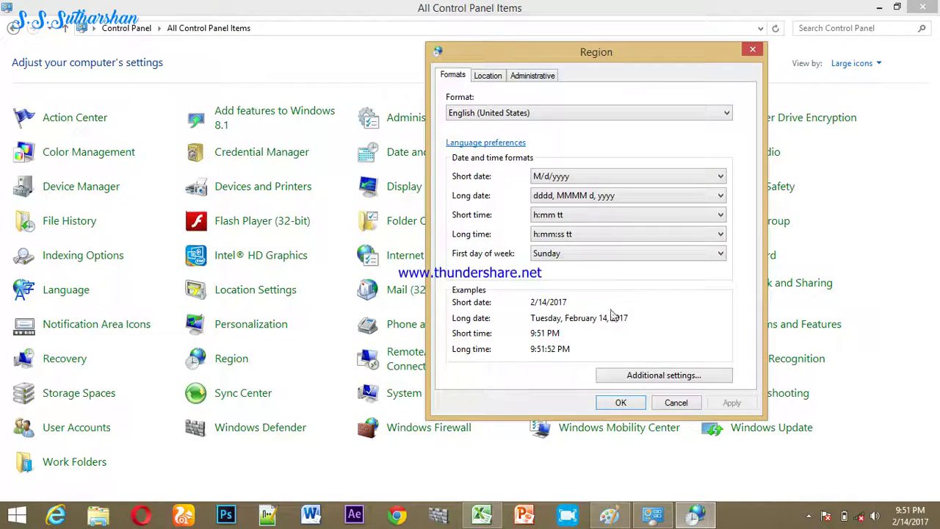
pyautogui.click(630, 375)
pyautogui.moveTo(560, 109); pyautogui.dragTo(780, 83)
pyautogui.moveTo(931, 79); pyautogui.dragTo(739, 71)
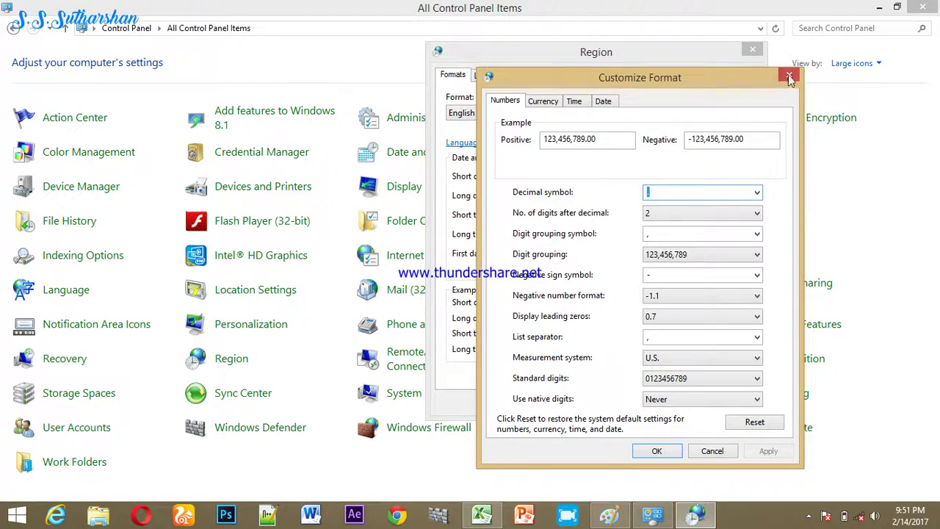
pyautogui.click(790, 76)
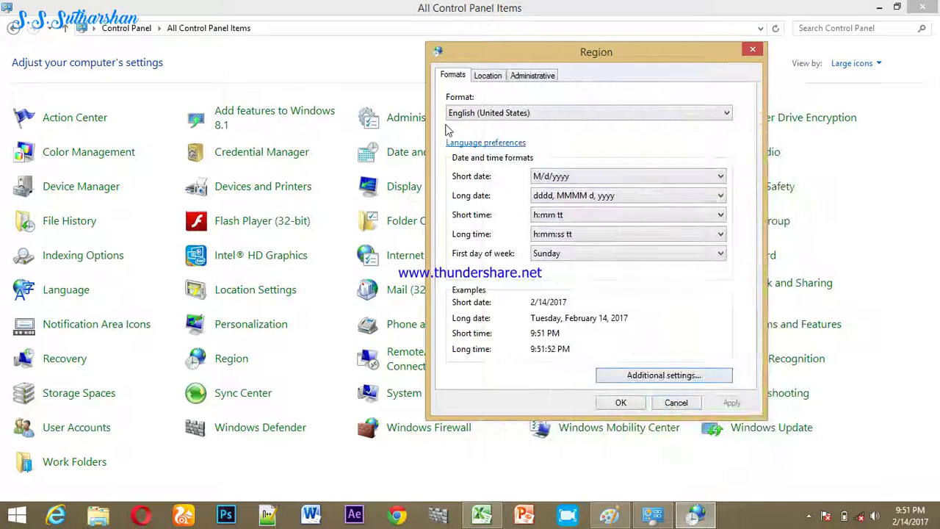
# - In the additional Region settings, set the currency symbol to "LKR." and apply the customized format
pyautogui.click(646, 376)
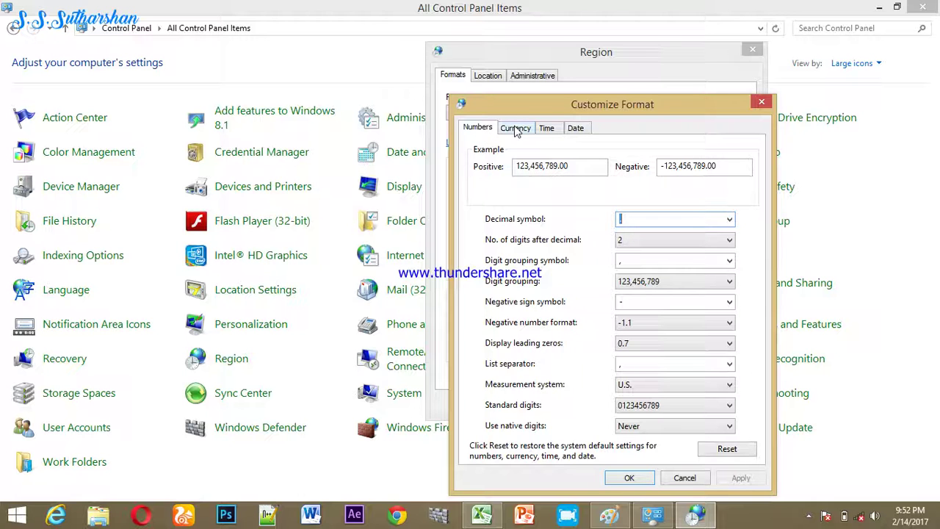
pyautogui.moveTo(500, 103); pyautogui.dragTo(202, 53)
pyautogui.click(220, 78)
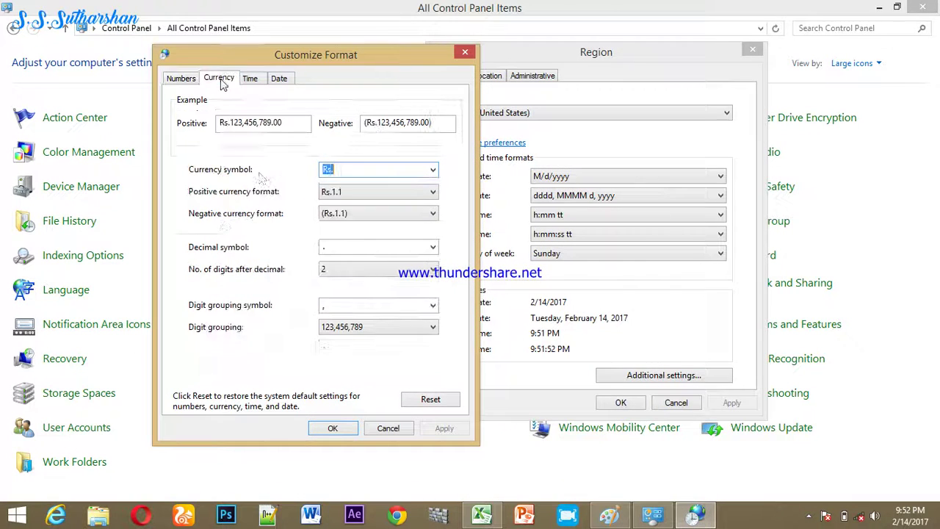
pyautogui.moveTo(350, 169); pyautogui.dragTo(304, 170)
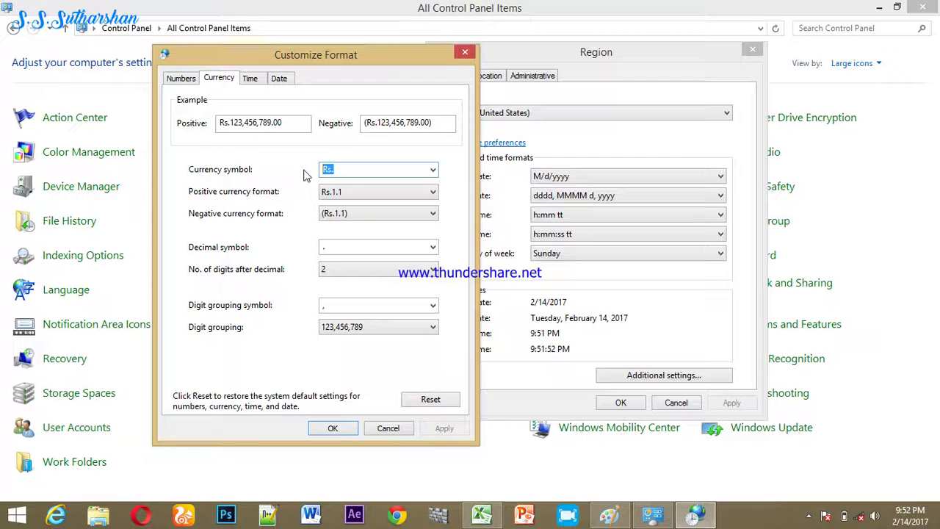
pyautogui.write('LK')
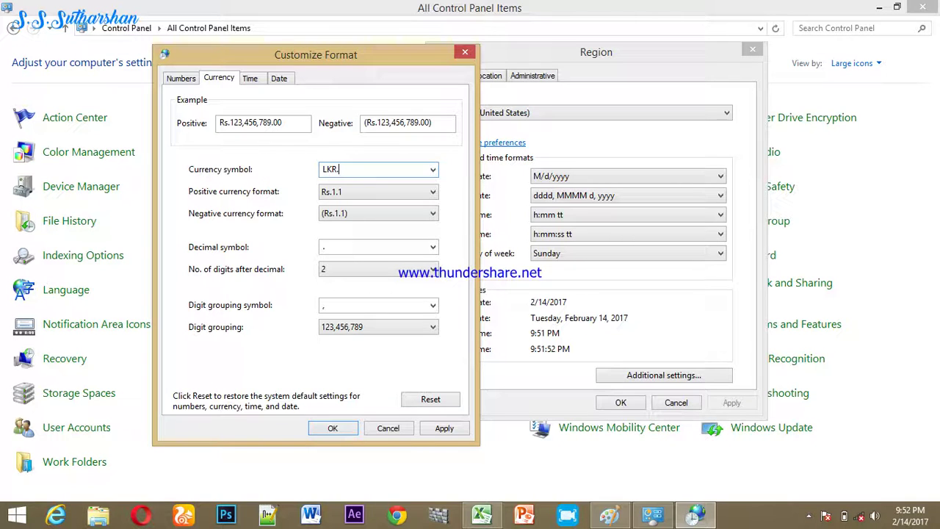
pyautogui.doubleClick(336, 169)
pyautogui.click(347, 170)
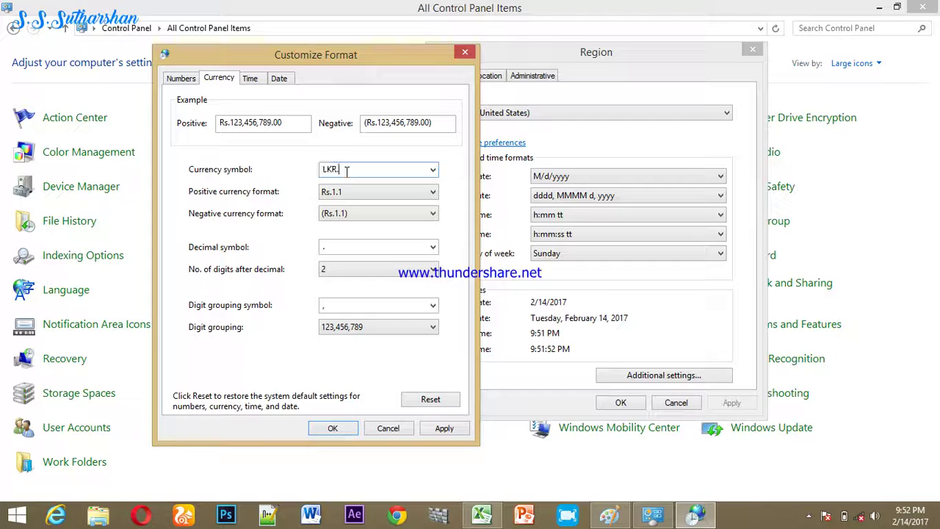
pyautogui.click(444, 428)
pyautogui.click(332, 428)
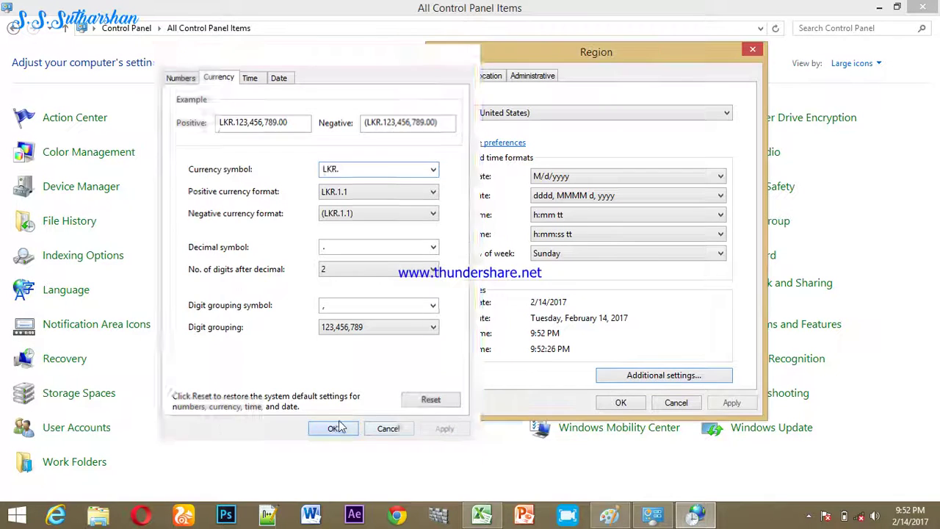
# - Confirm the Region settings and close the Region and Control Panel windows
pyautogui.click(730, 402)
pyautogui.click(620, 403)
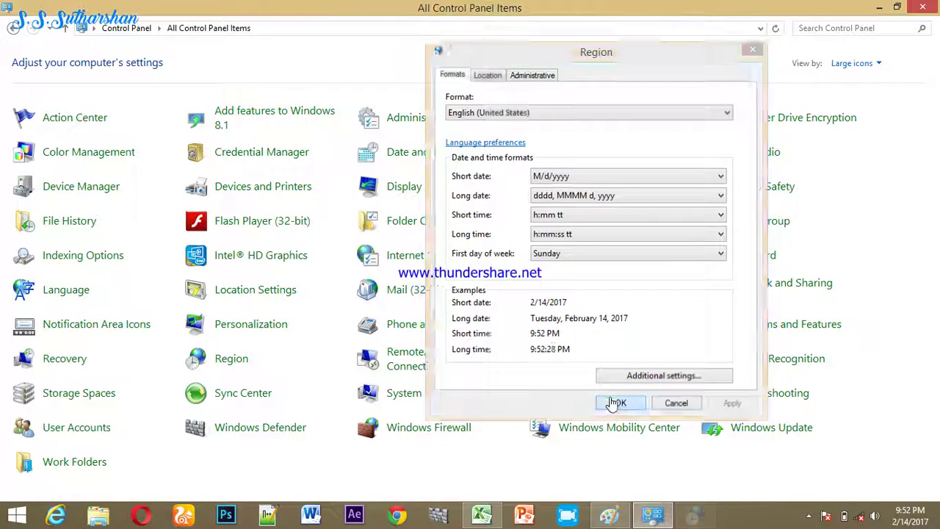
pyautogui.click(923, 7)
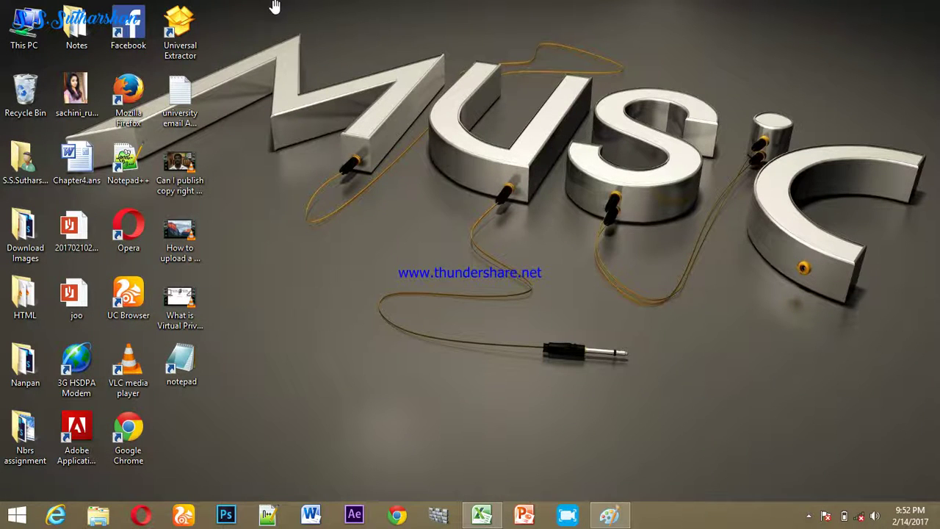
# - Return to the Excel workbook and widen column H
pyautogui.click(481, 516)
pyautogui.moveTo(377, 121); pyautogui.dragTo(418, 119)
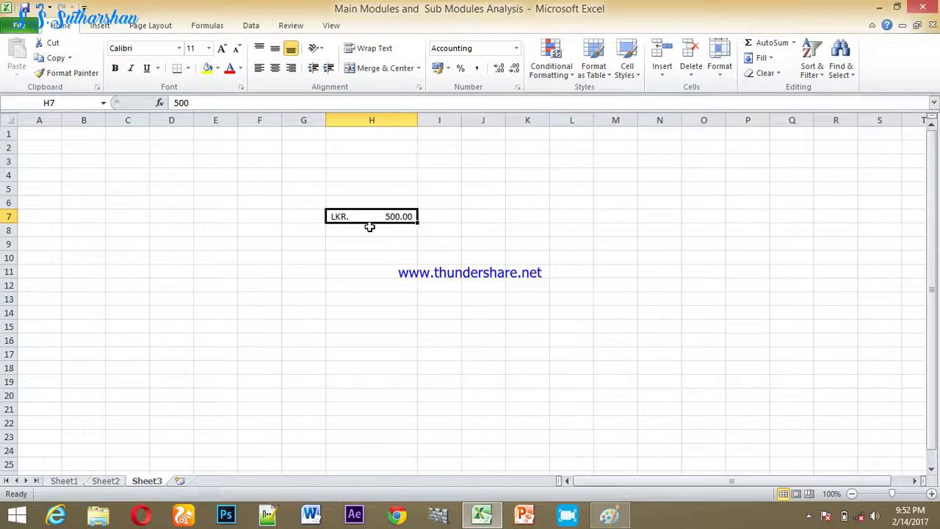
# - Check the accounting currency formats offered for cell H7 and the currency symbol displayed in the cell
pyautogui.click(447, 67)
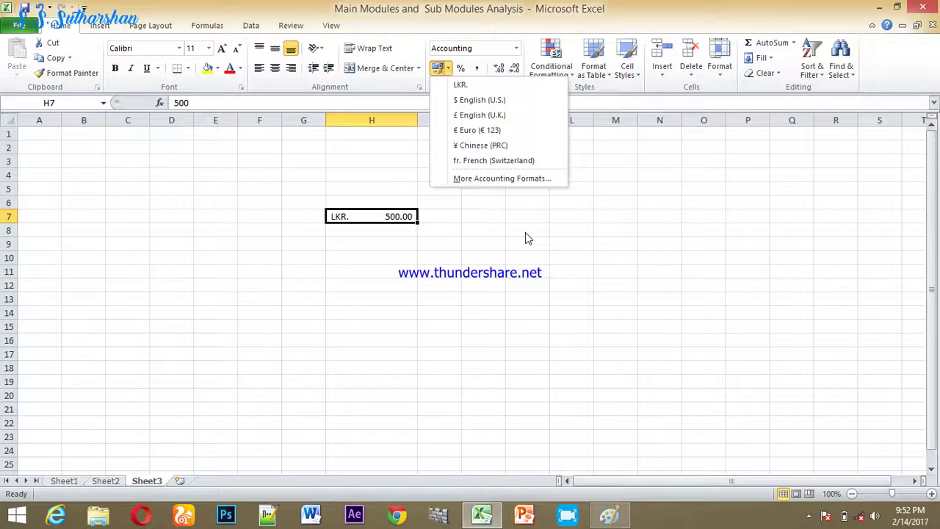
pyautogui.click(357, 245)
pyautogui.click(353, 231)
pyautogui.click(353, 213)
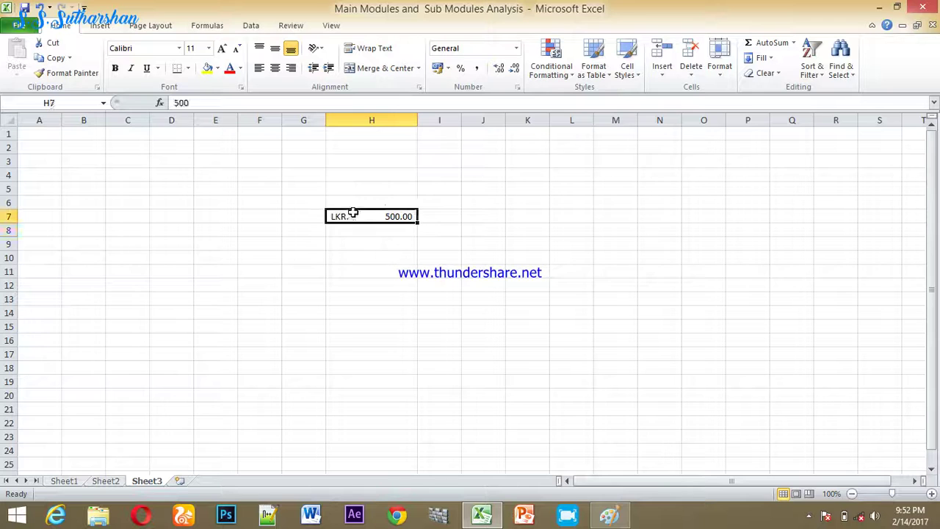
pyautogui.click(527, 224)
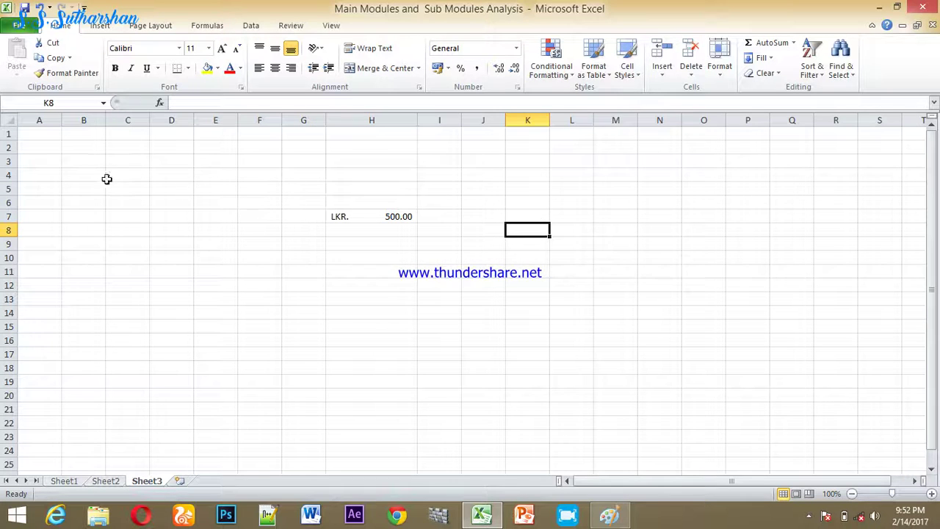
pyautogui.moveTo(66, 162); pyautogui.dragTo(847, 335)
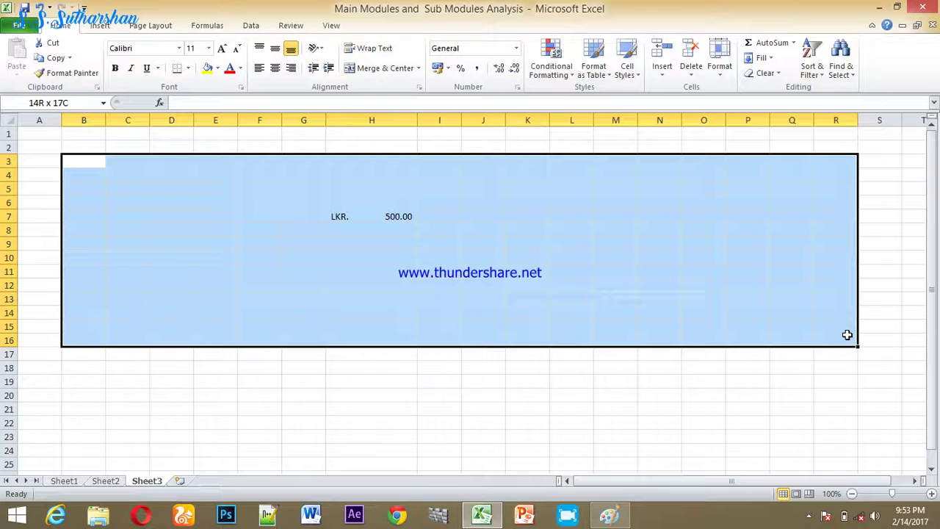
pyautogui.moveTo(847, 335); pyautogui.dragTo(847, 335)
pyautogui.click(551, 370)
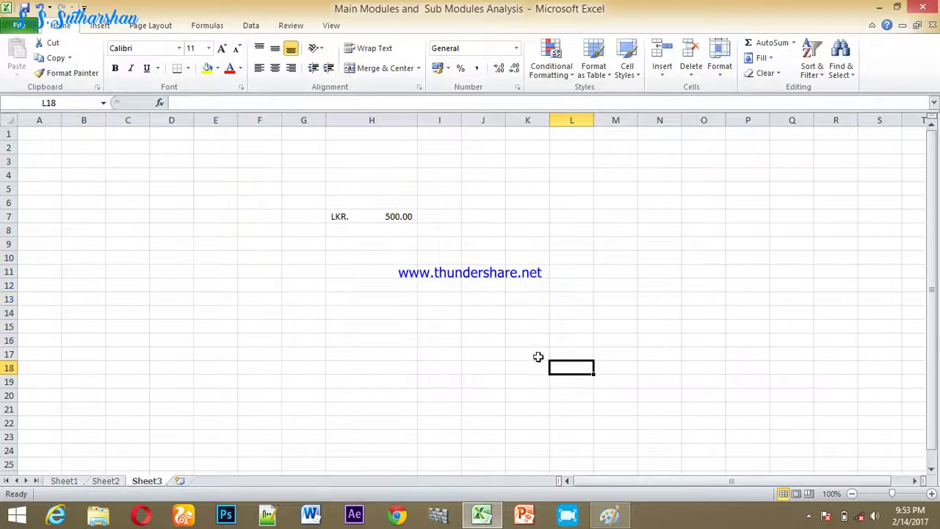
pyautogui.click(317, 218)
pyautogui.moveTo(318, 217); pyautogui.dragTo(426, 214)
pyautogui.click(441, 268)
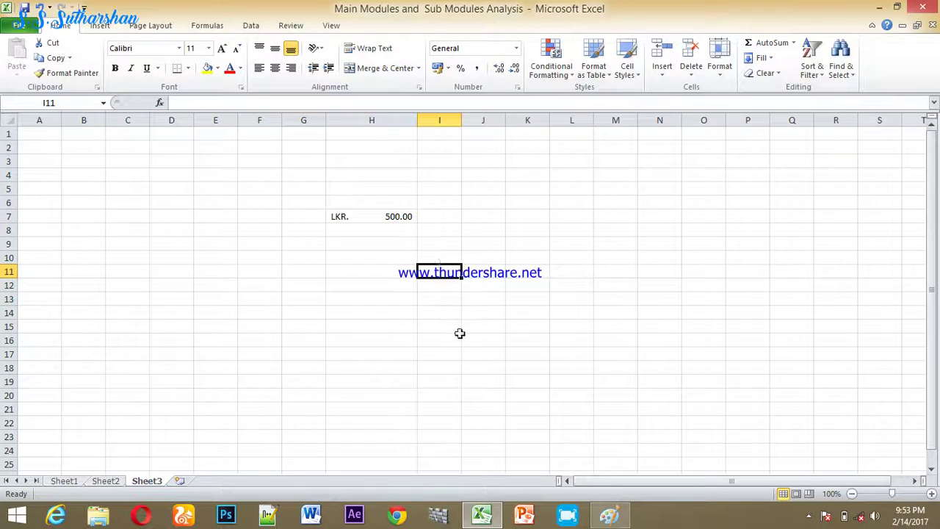
# - Switch to Paint and review the whole specification list and the currency symbols line
pyautogui.click(611, 516)
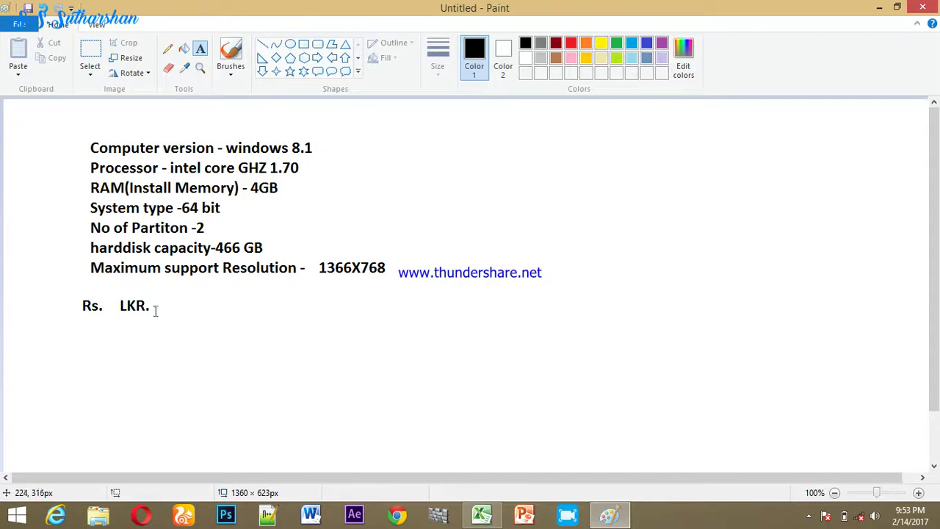
pyautogui.moveTo(83, 146); pyautogui.dragTo(464, 376)
pyautogui.click(566, 381)
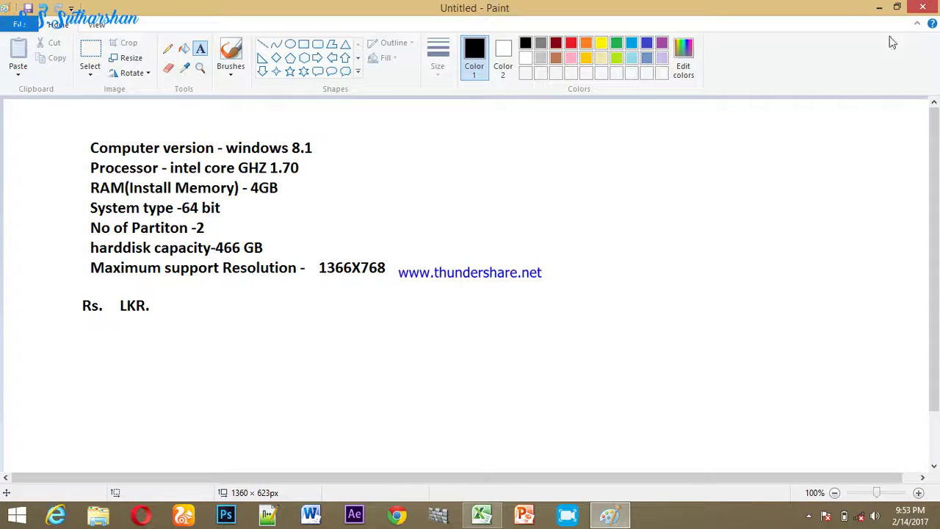